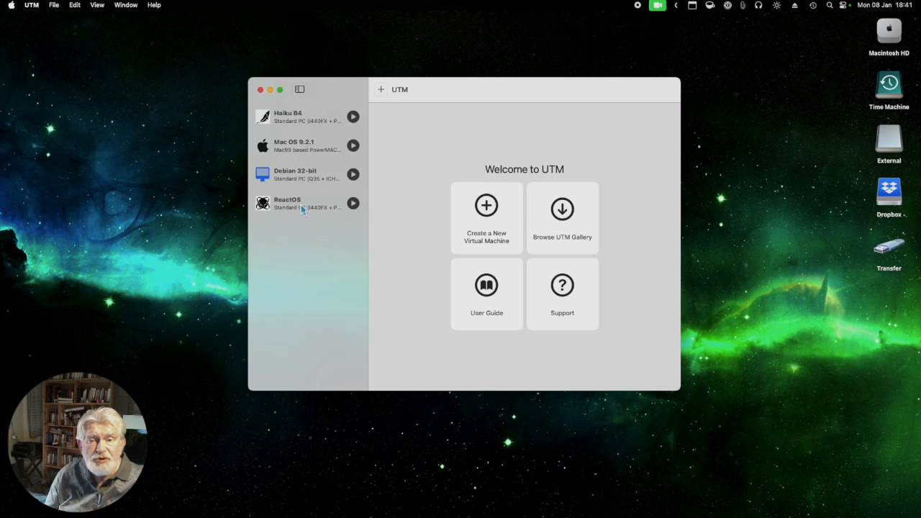
- Switch to Chrome and examine the VirtualBox and QEMU entries on AlternativeTo's UTM Alternatives page
left_click(309, 123)
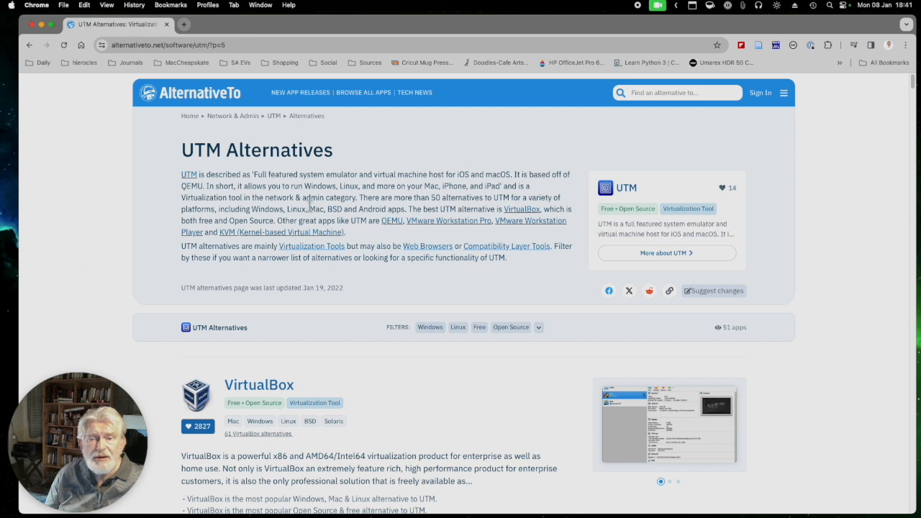
scroll(329, 295, "down", 3)
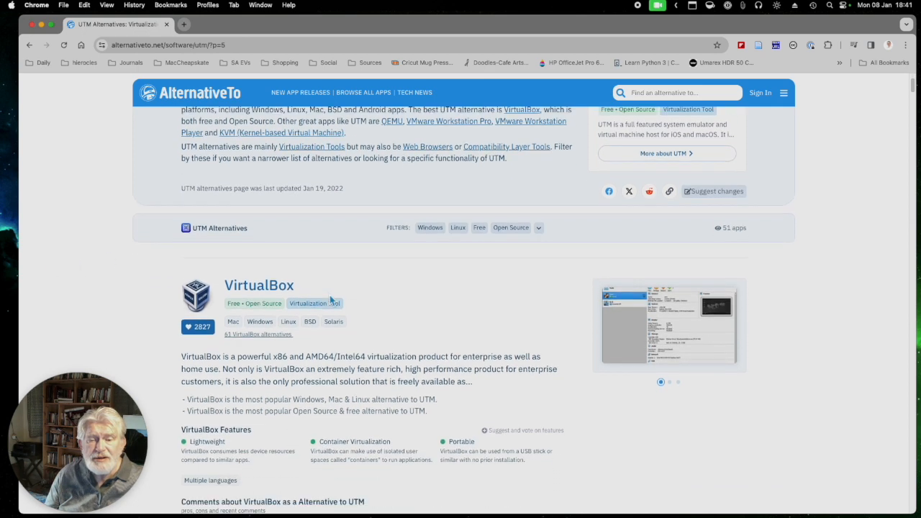
scroll(329, 298, "down", 4)
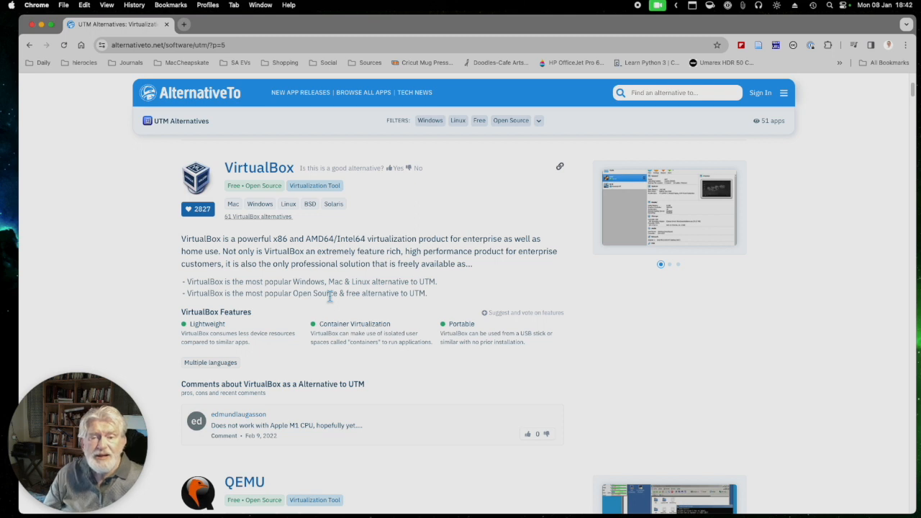
scroll(330, 297, "down", 1)
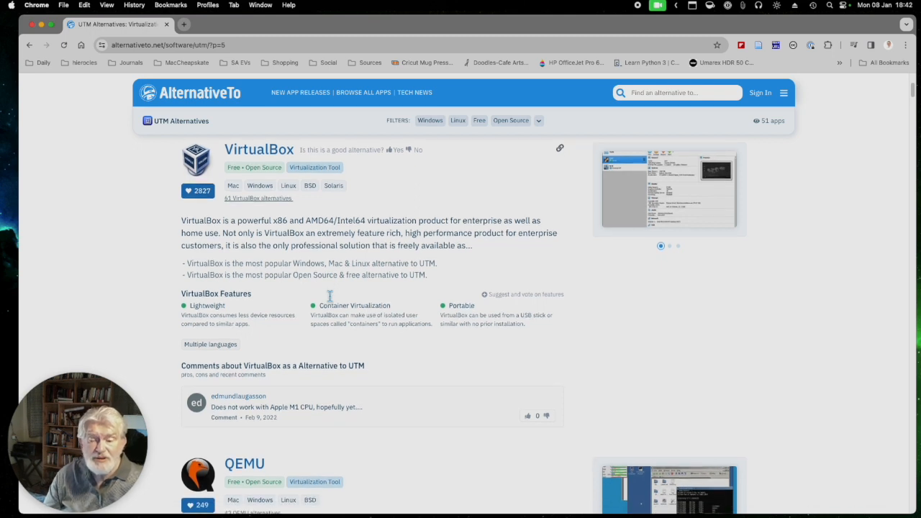
scroll(330, 297, "down", 5)
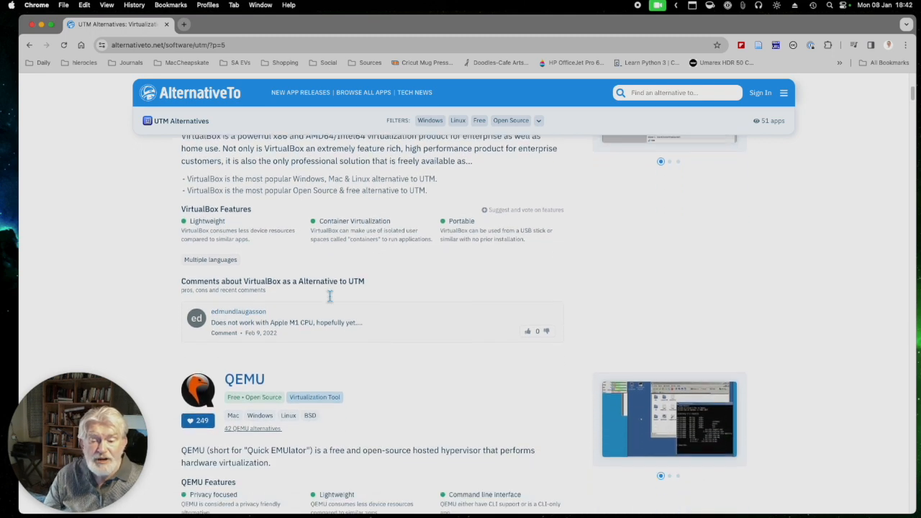
scroll(330, 297, "down", 3)
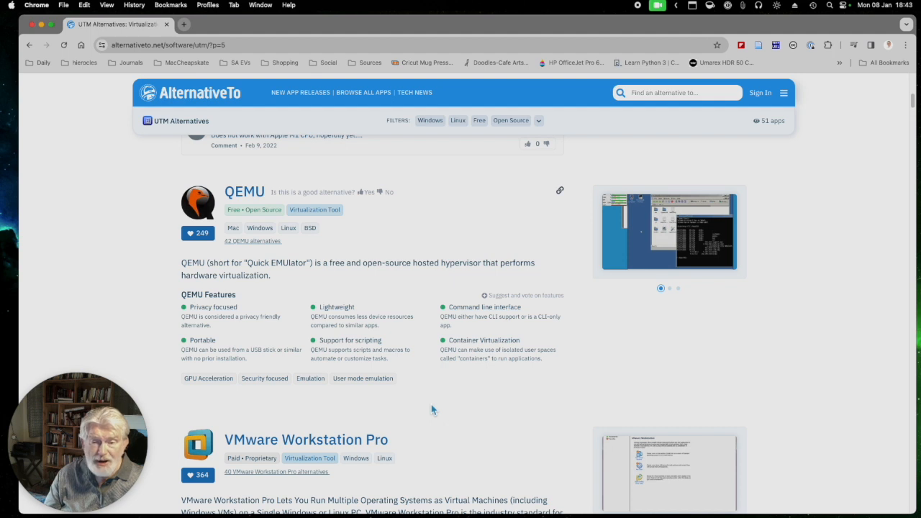
scroll(432, 409, "down", 1)
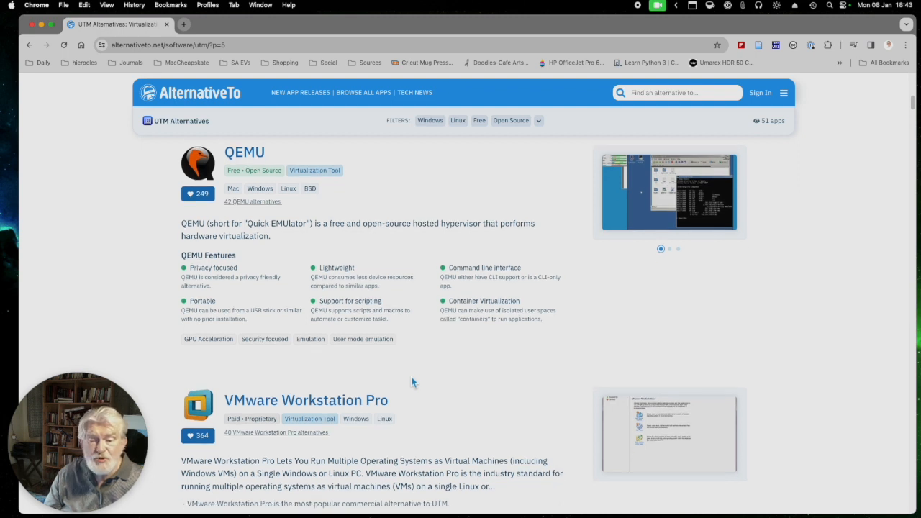
- Review the VMware Workstation Pro, VMware Workstation Player and KVM entries in the UTM alternatives list
scroll(412, 382, "down", 5)
scroll(412, 382, "down", 2)
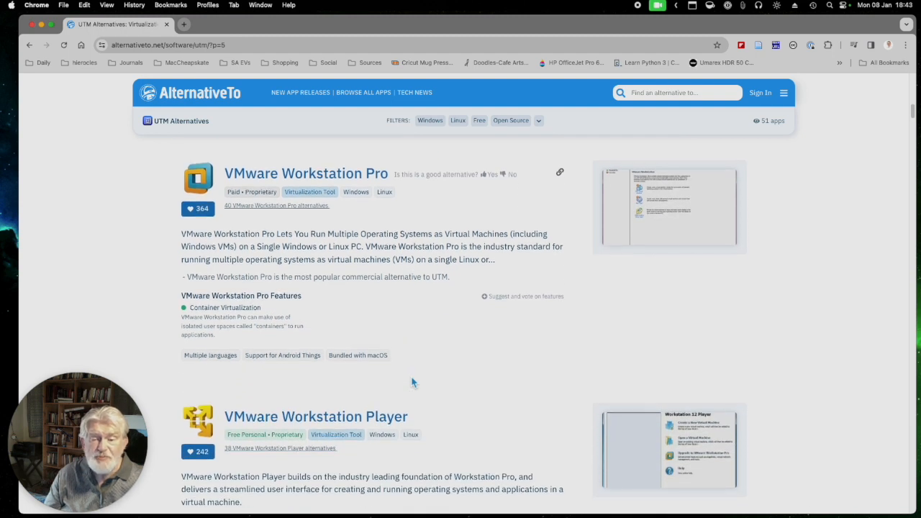
scroll(412, 383, "down", 4)
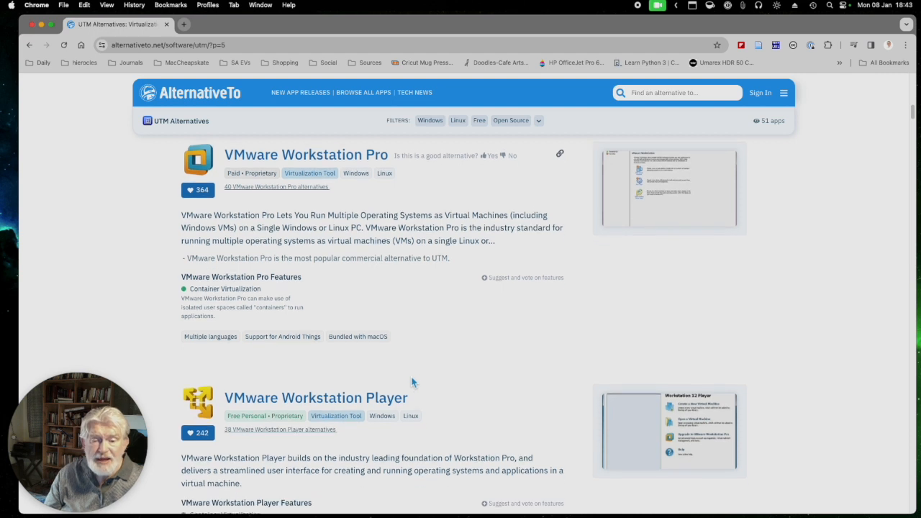
scroll(412, 382, "down", 2)
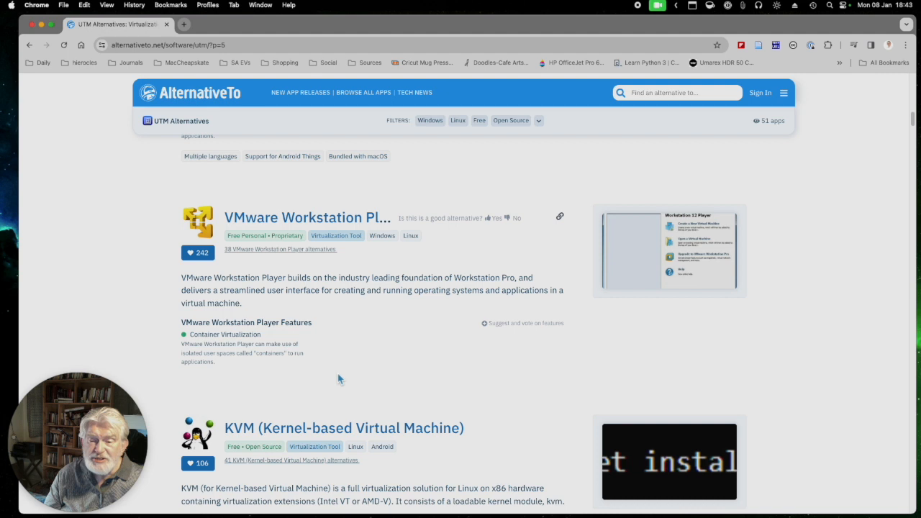
scroll(337, 374, "down", 5)
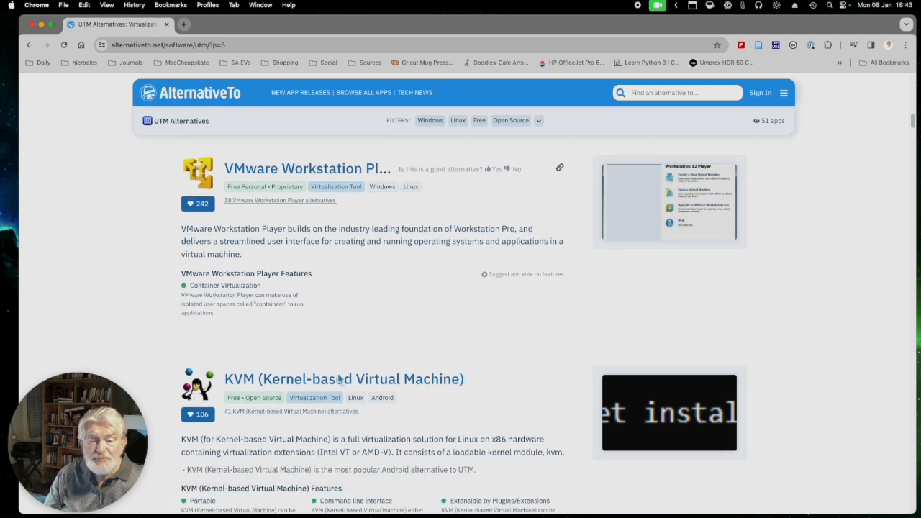
scroll(339, 378, "down", 3)
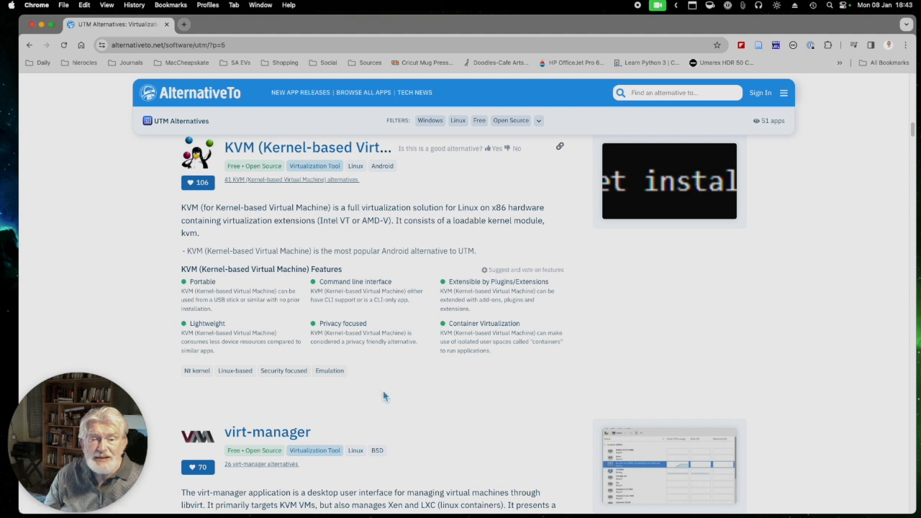
scroll(384, 393, "down", 1)
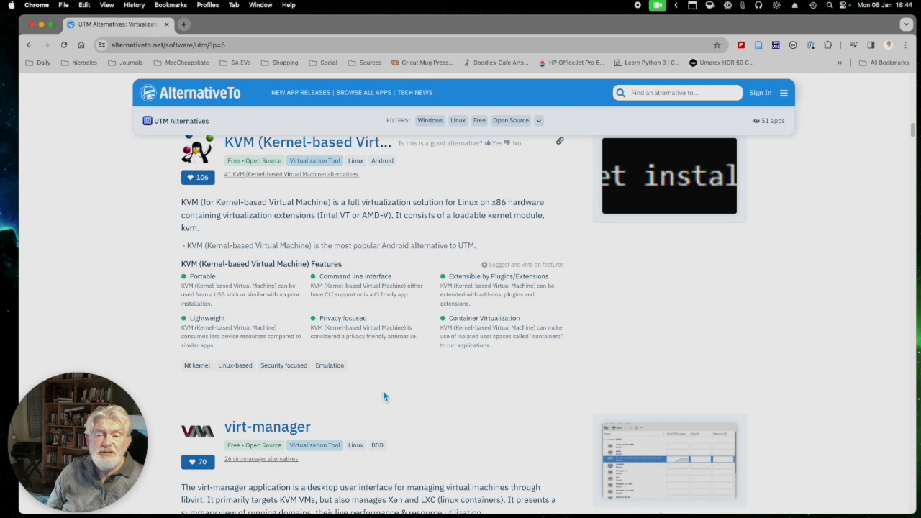
- Review the alternatives from virt-manager through Parallels Desktop and VMware Fusion to Boxes, including their supported platforms
scroll(383, 390, "down", 5)
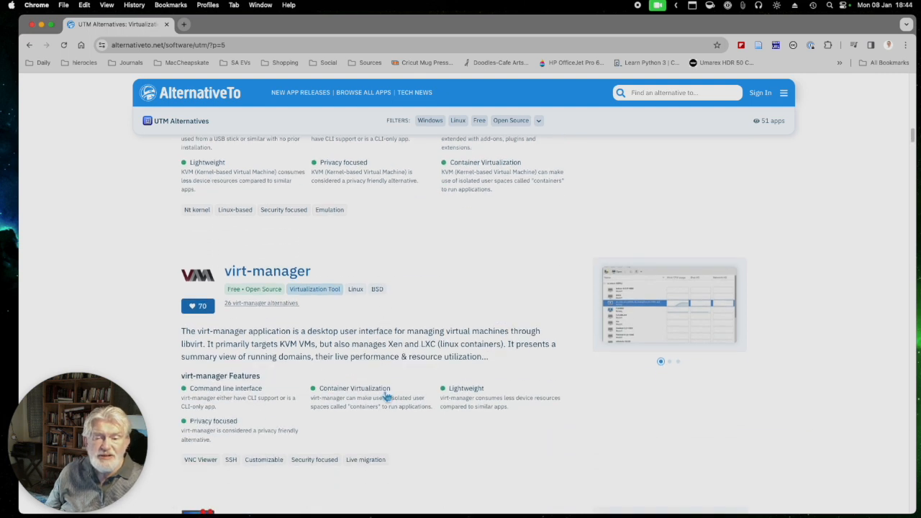
scroll(387, 396, "down", 7)
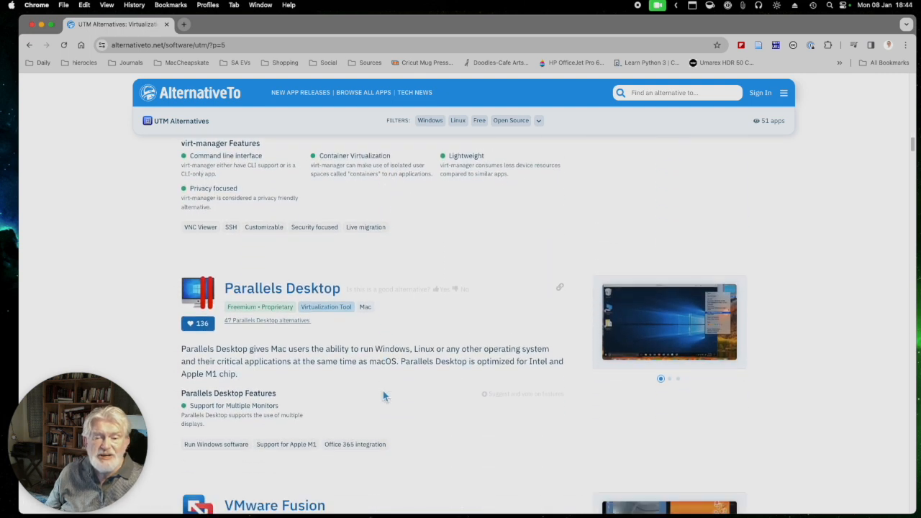
scroll(383, 395, "down", 2)
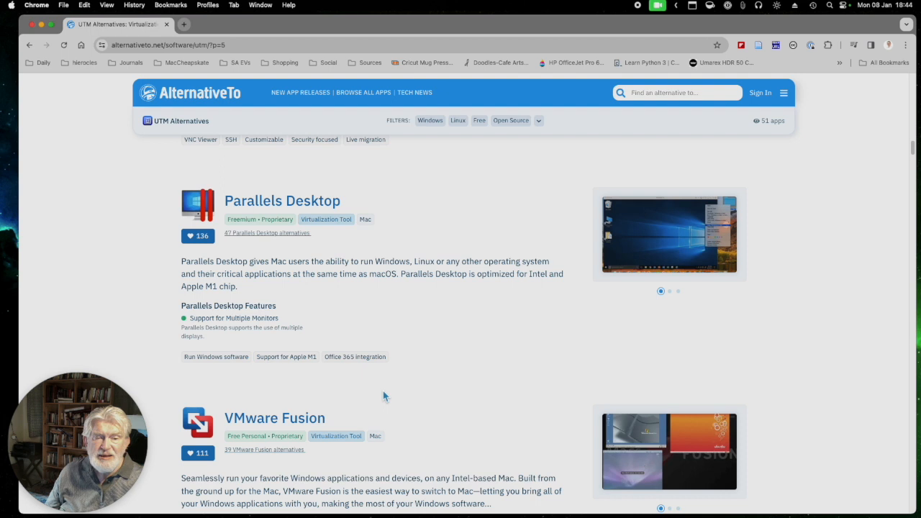
scroll(382, 394, "down", 1)
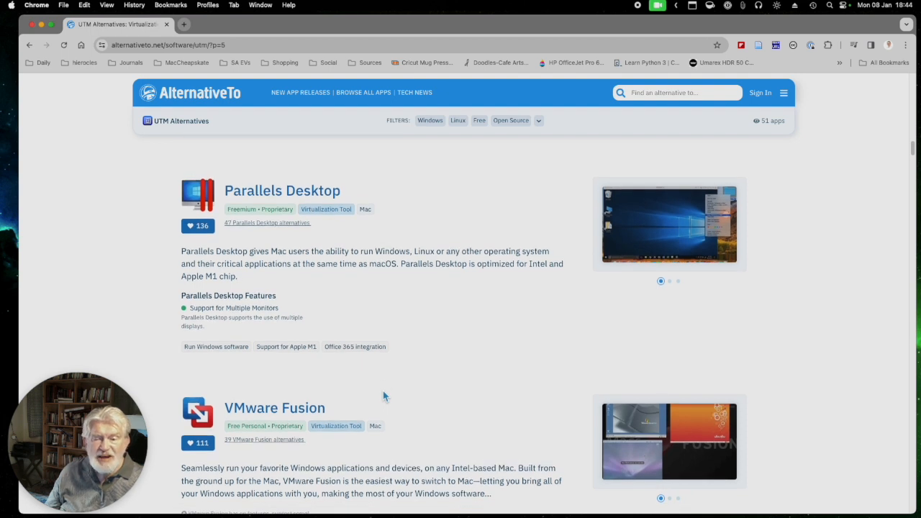
scroll(383, 395, "down", 5)
scroll(383, 395, "down", 7)
scroll(384, 391, "down", 1)
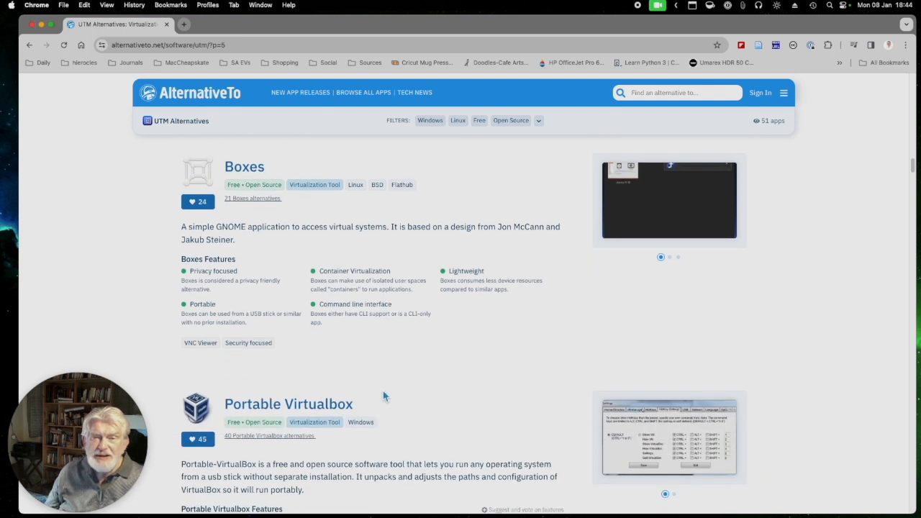
- Look through the alternatives from Portable Virtualbox and Xen past VMware vSphere Hypervisor and MobaLiveCD to AQEMU
mouse_move(384, 395)
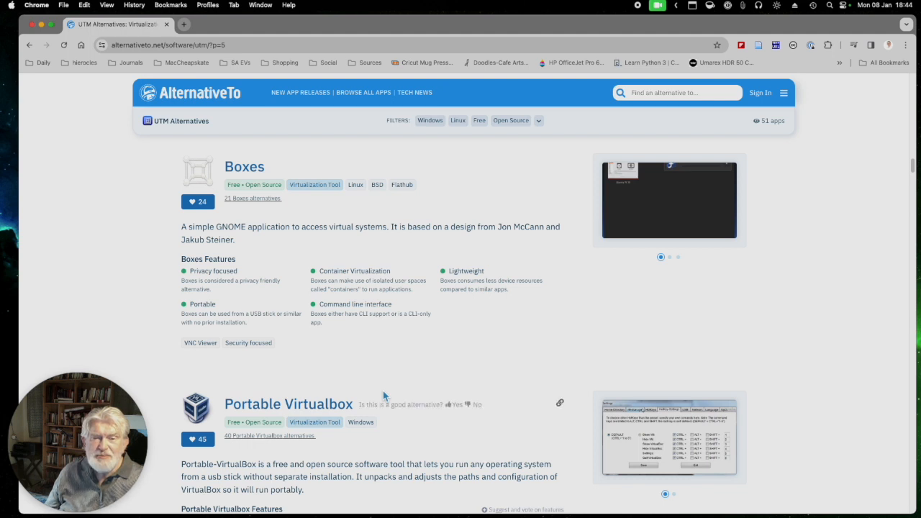
scroll(384, 393, "down", 1)
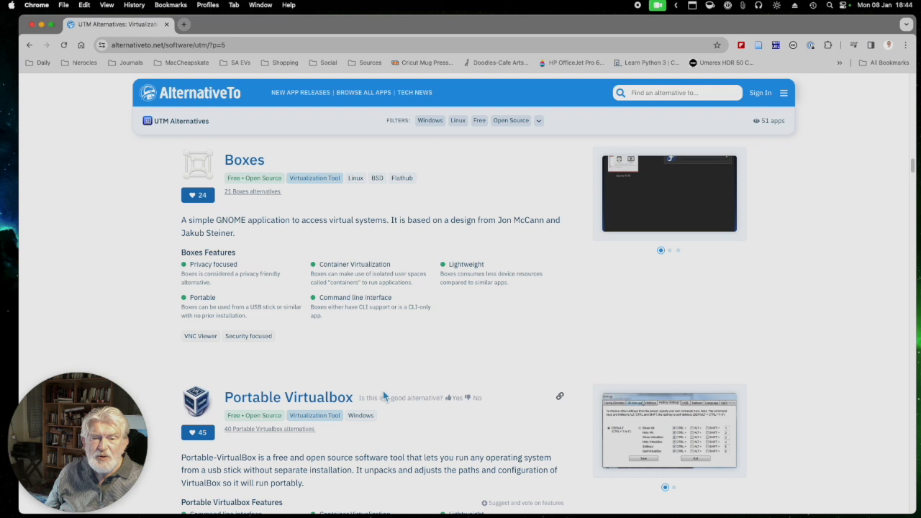
scroll(383, 393, "down", 5)
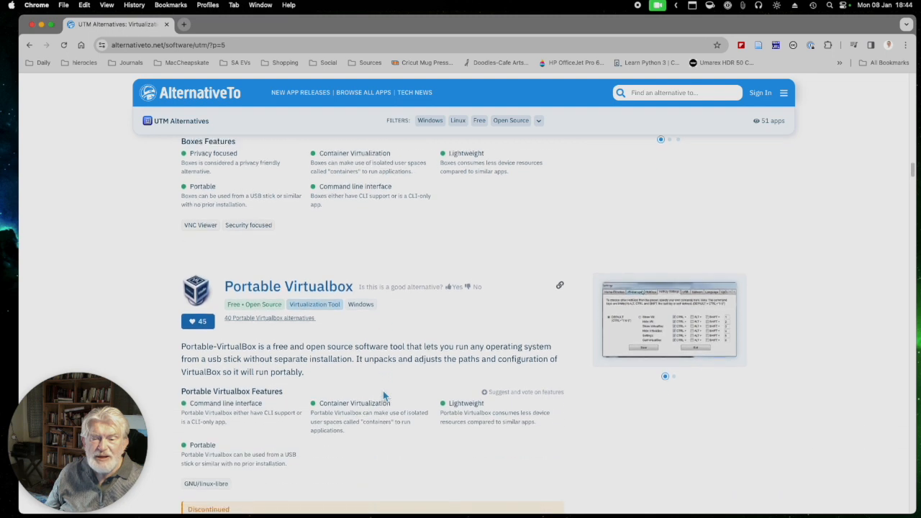
scroll(383, 394, "down", 6)
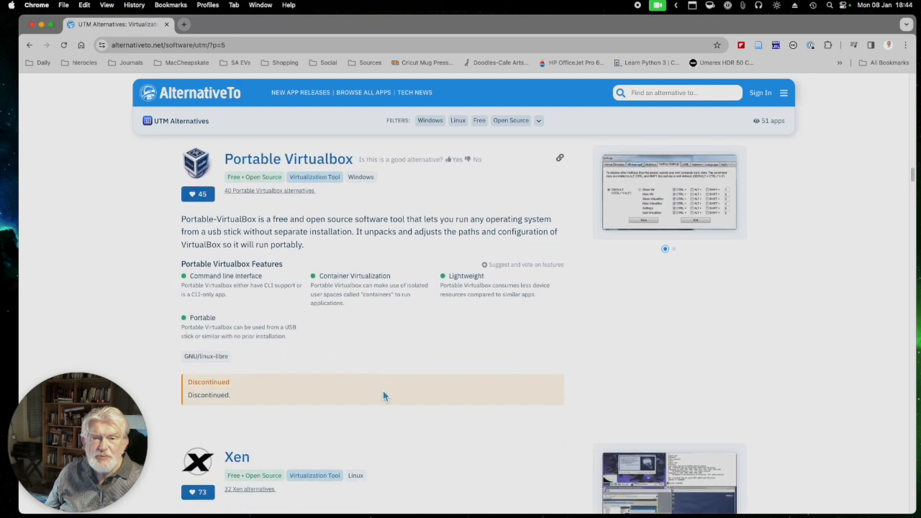
scroll(384, 395, "down", 9)
scroll(383, 396, "down", 20)
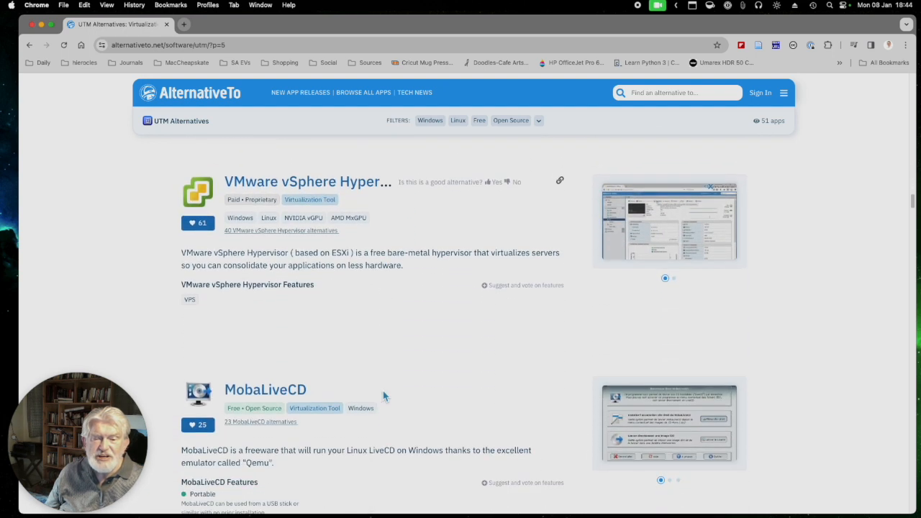
scroll(382, 390, "down", 20)
scroll(384, 392, "down", 13)
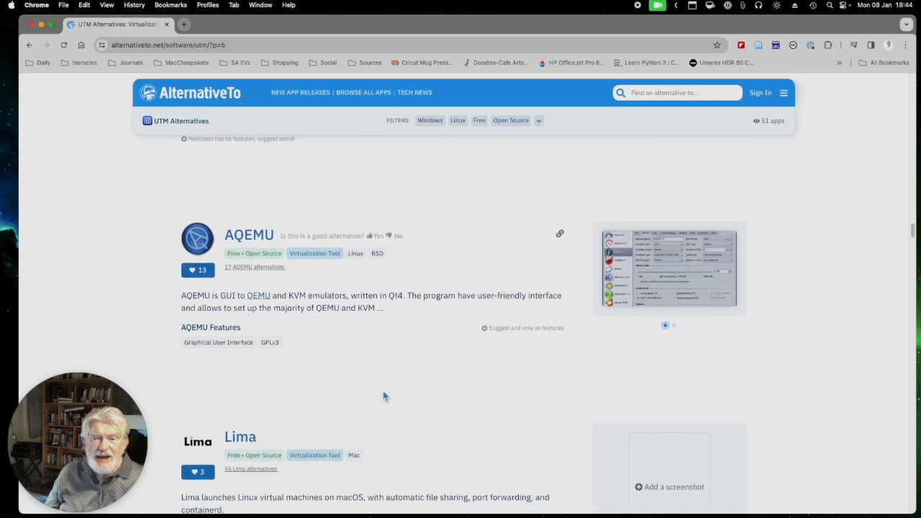
- Examine the Lima, bhyve, PCem, Citrix Hypervisor and Bochs entries in the alternatives list
scroll(383, 396, "down", 1)
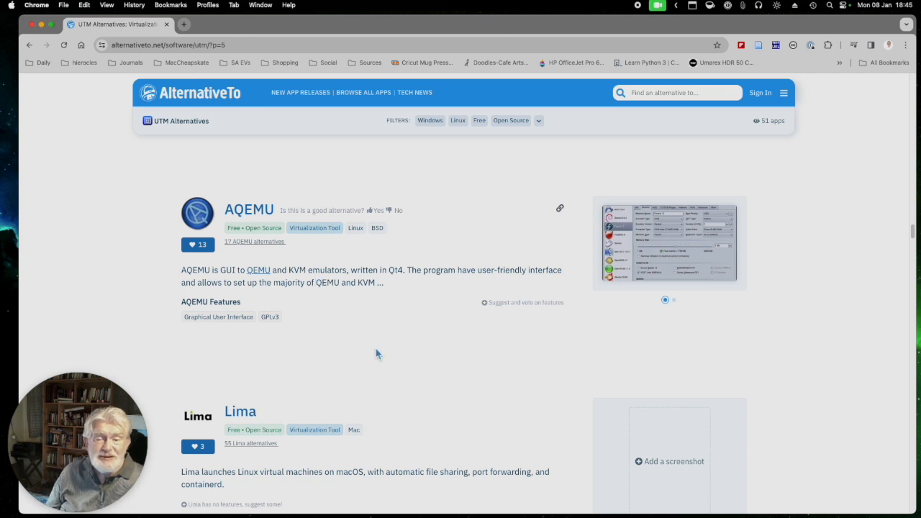
scroll(376, 349, "down", 3)
scroll(375, 351, "down", 6)
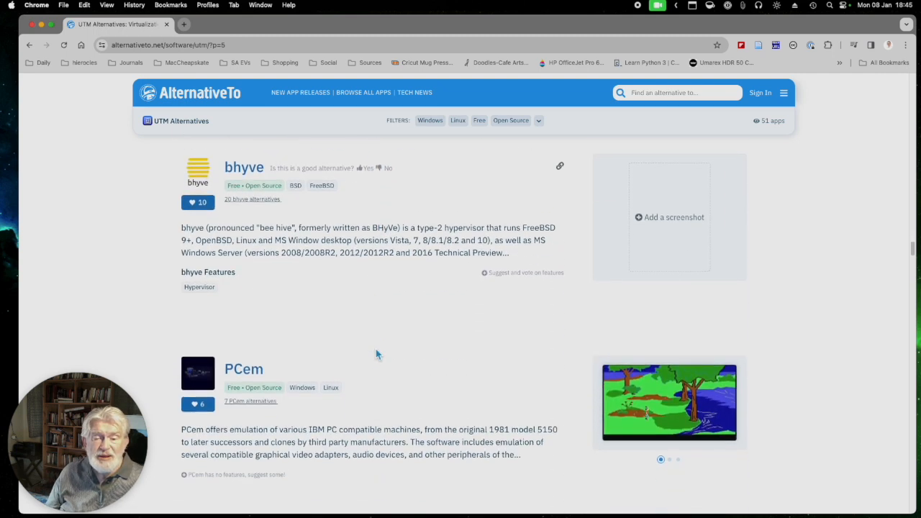
scroll(376, 350, "down", 5)
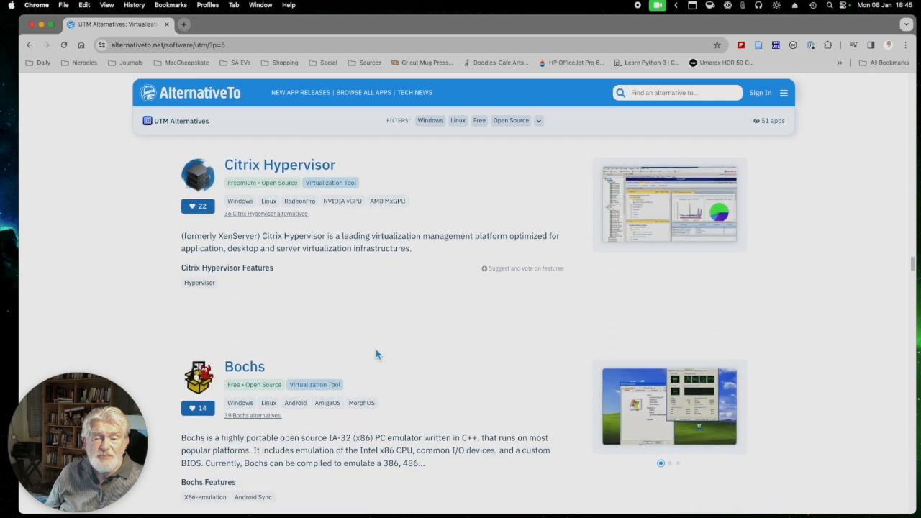
scroll(375, 349, "down", 1)
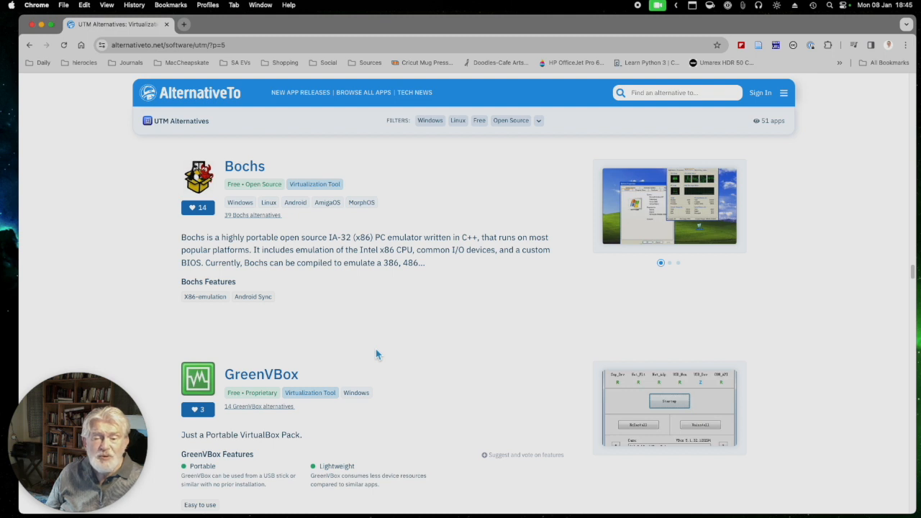
scroll(375, 351, "down", 1)
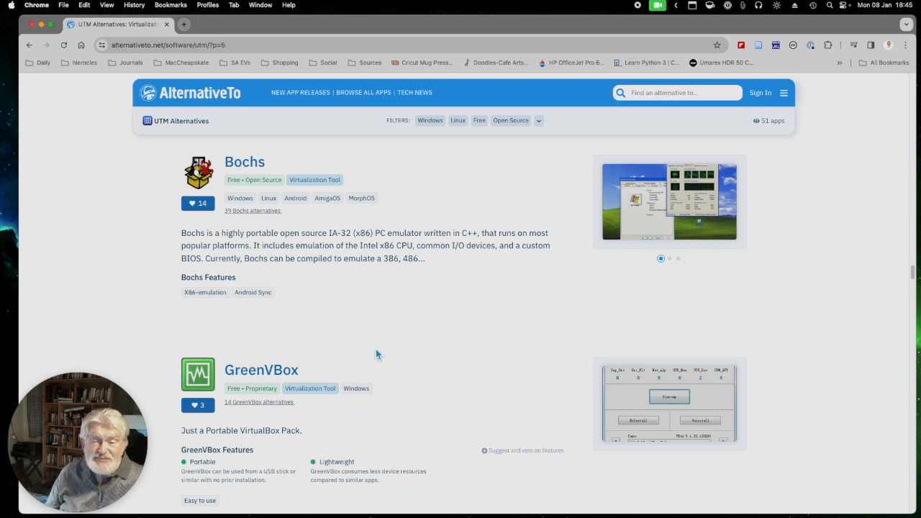
scroll(375, 352, "down", 1)
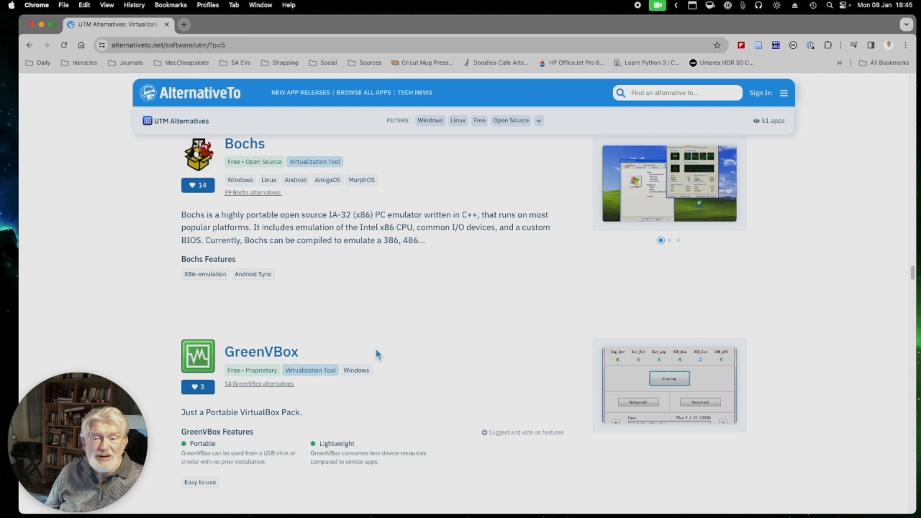
- Review the alternatives from GreenVBox and Qemu Simple Boot through 86Box and Karton to QEMU Manager and Boot Camp
scroll(375, 353, "down", 5)
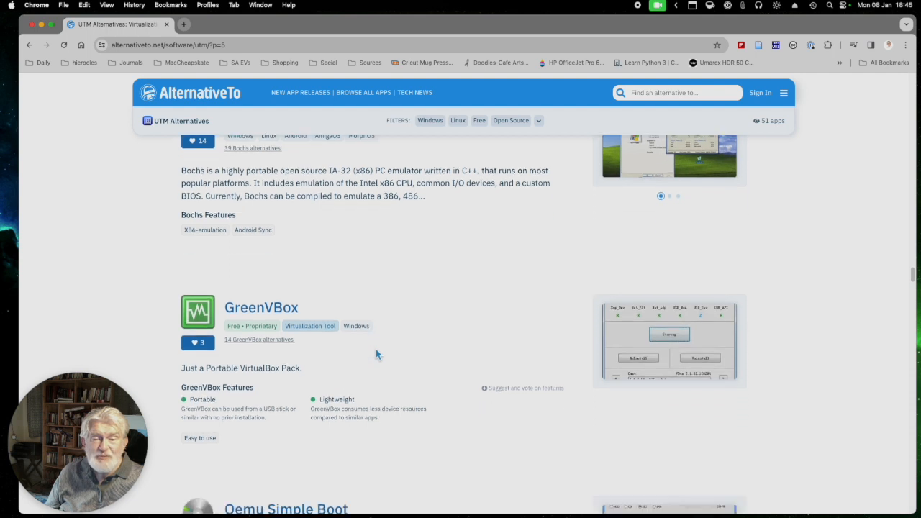
scroll(375, 353, "down", 5)
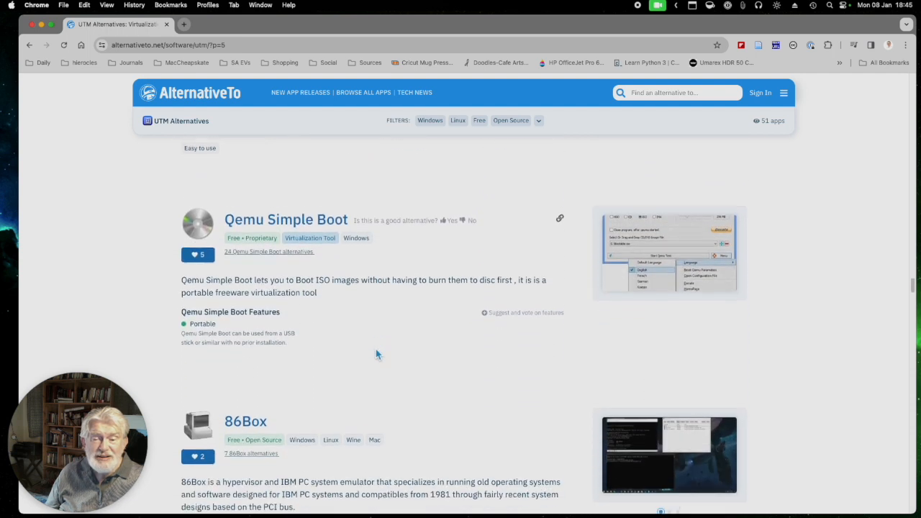
scroll(375, 352, "down", 3)
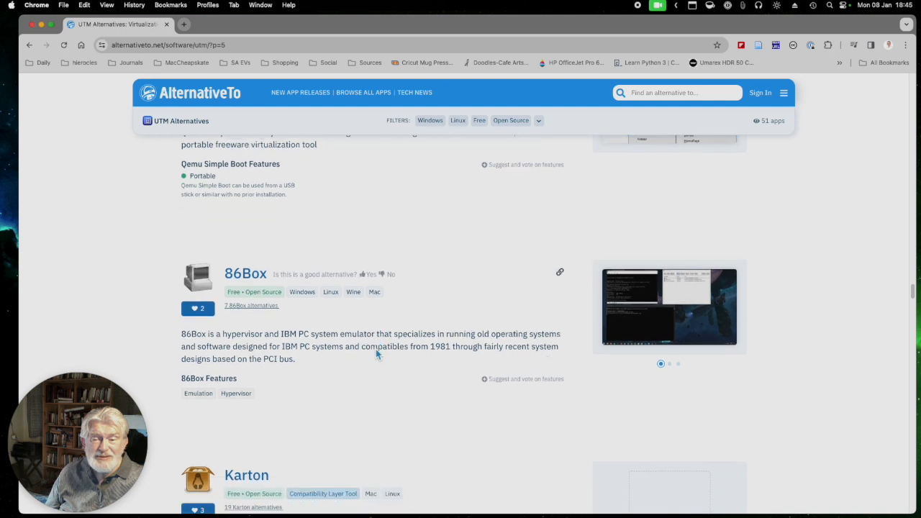
scroll(375, 352, "down", 8)
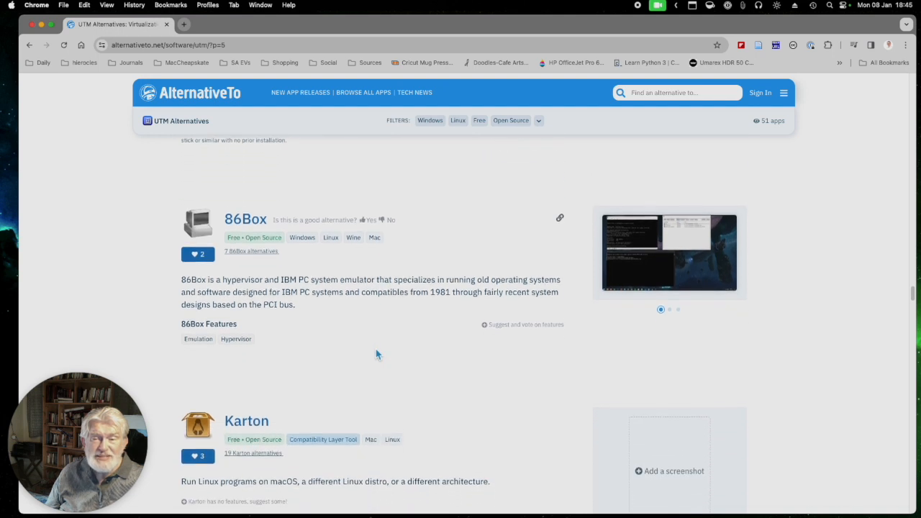
scroll(376, 350, "down", 4)
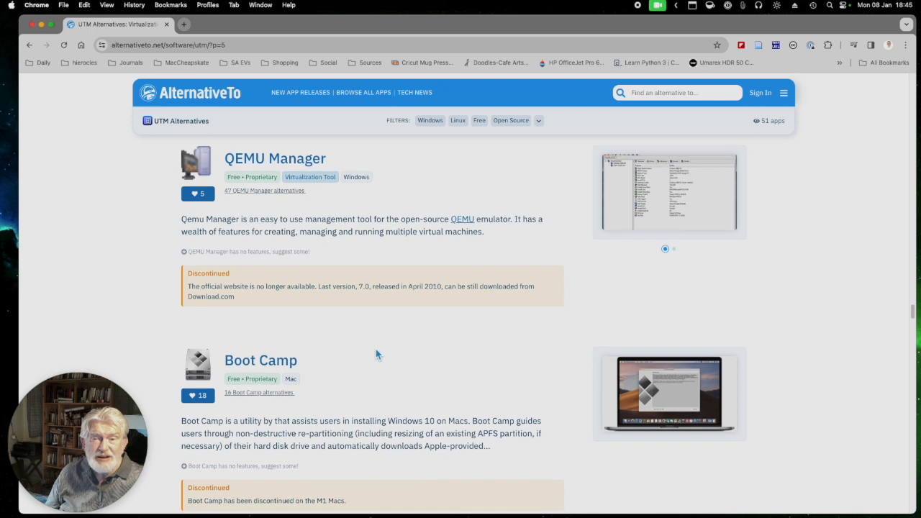
- Review the alternatives from Boot Camp and R&S Browser in the Box through VMLite VBoot, clearVM and GNURoot Debian to Collax V-Bien
scroll(375, 352, "down", 3)
scroll(376, 351, "down", 10)
scroll(376, 354, "down", 7)
scroll(375, 353, "down", 11)
scroll(375, 355, "down", 15)
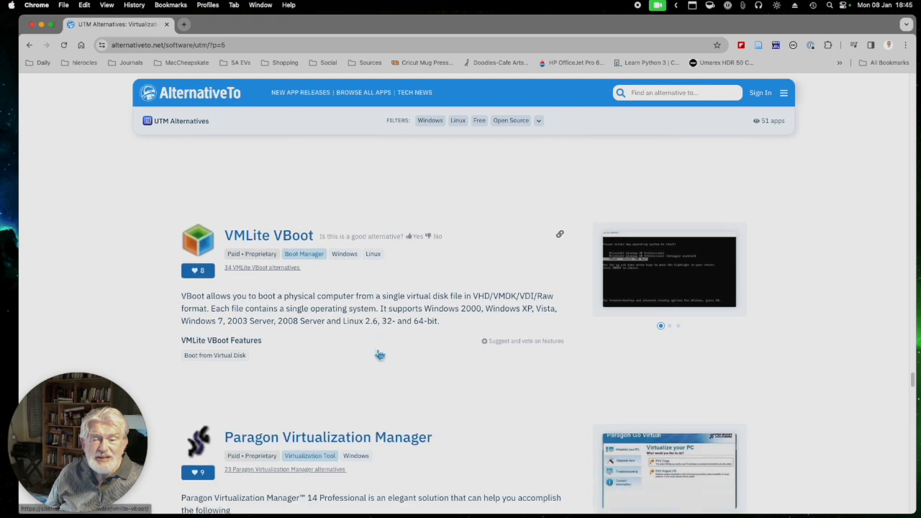
scroll(380, 355, "down", 8)
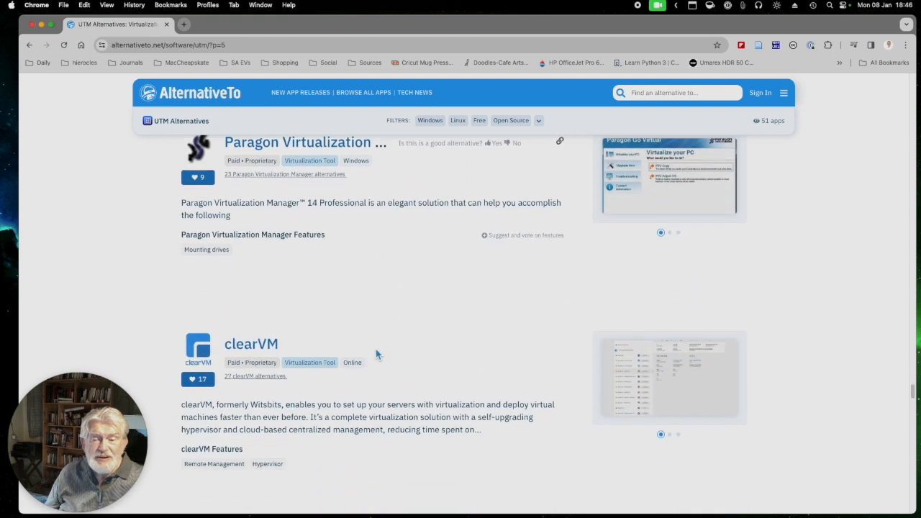
scroll(375, 354, "down", 9)
scroll(376, 354, "down", 11)
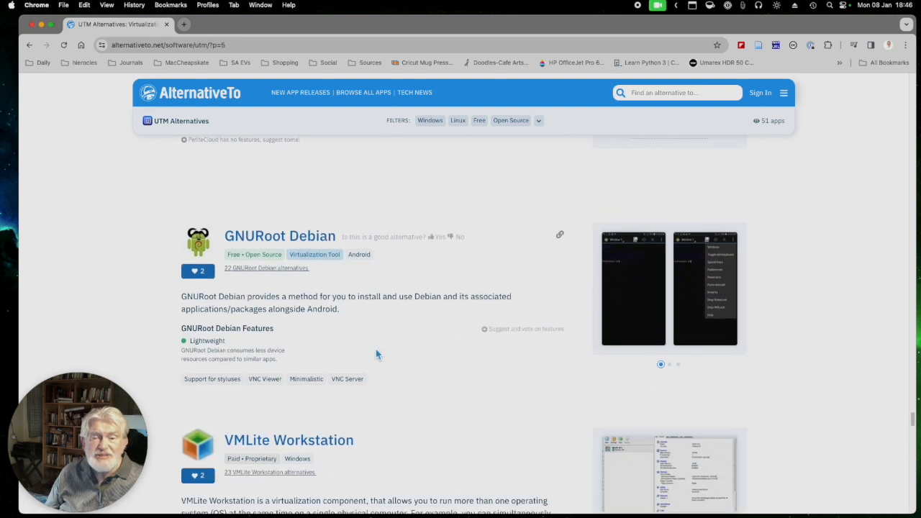
scroll(375, 354, "down", 8)
scroll(376, 354, "down", 9)
scroll(376, 353, "down", 10)
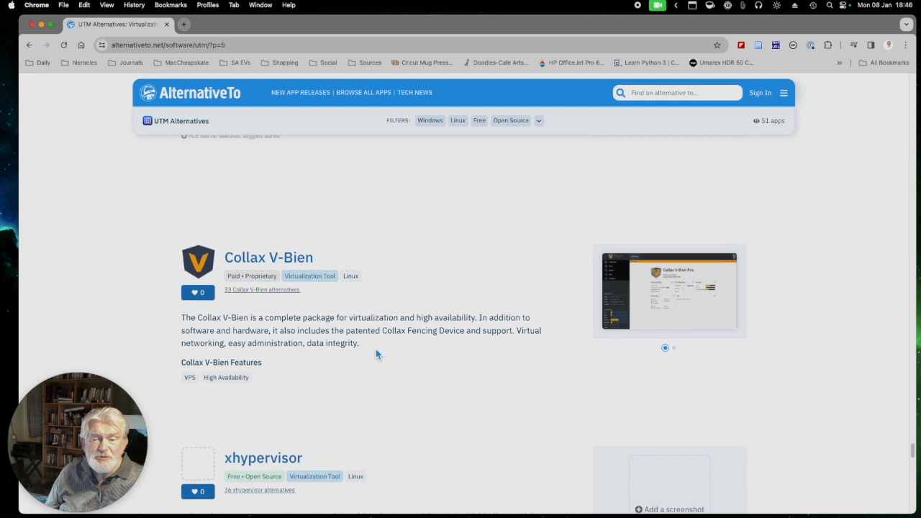
- Review the last alternatives from xhypervisor through PCE.js and PCjs Machines to Veertu at the end of the list
scroll(375, 349, "down", 1)
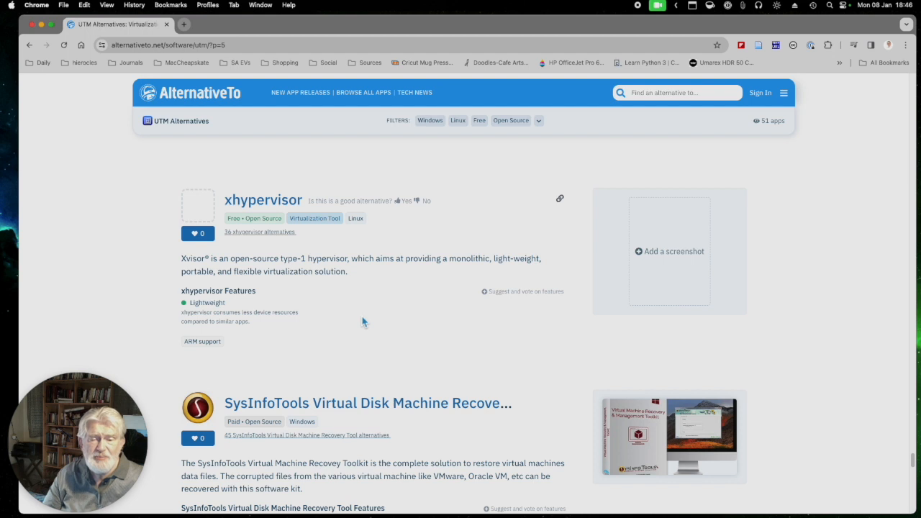
scroll(362, 322, "down", 10)
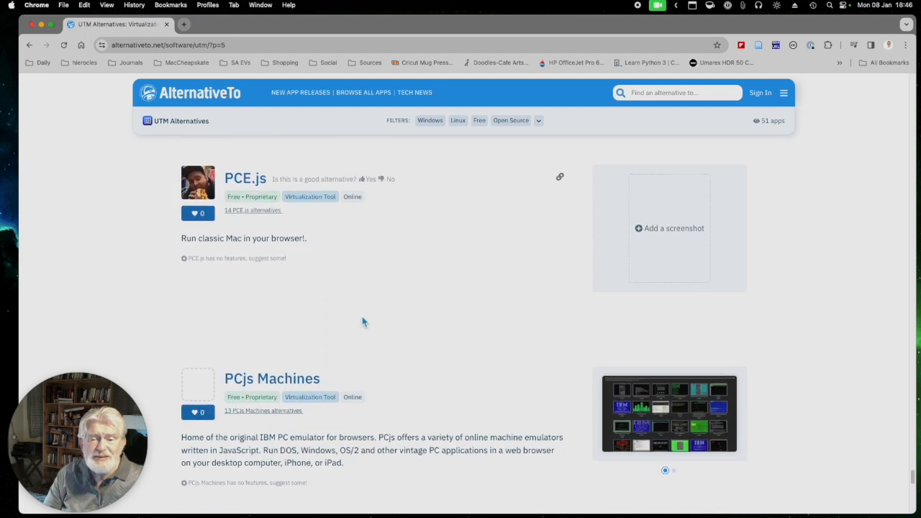
scroll(363, 322, "down", 10)
scroll(362, 317, "down", 2)
scroll(362, 320, "up", 3)
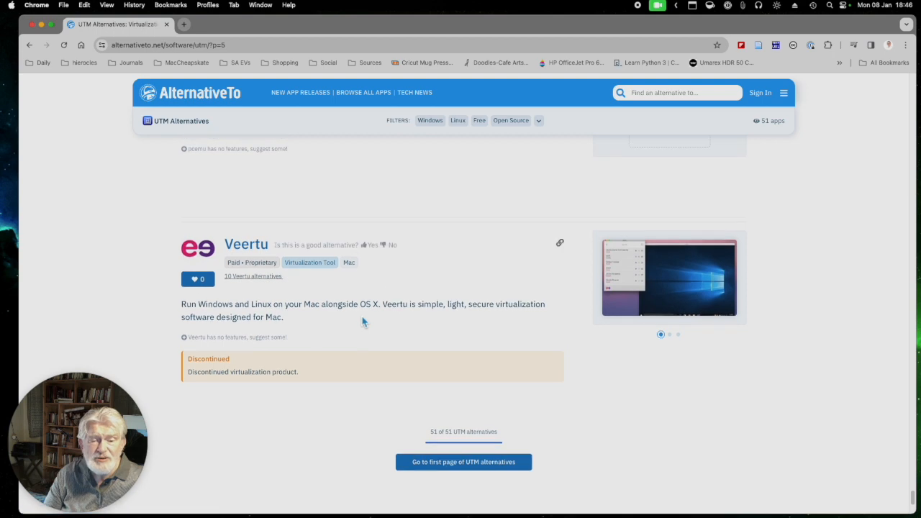
- Look back over the whole alternatives list up to the UTM introduction and the VirtualBox entry at the start of the page
scroll(363, 322, "up", 15)
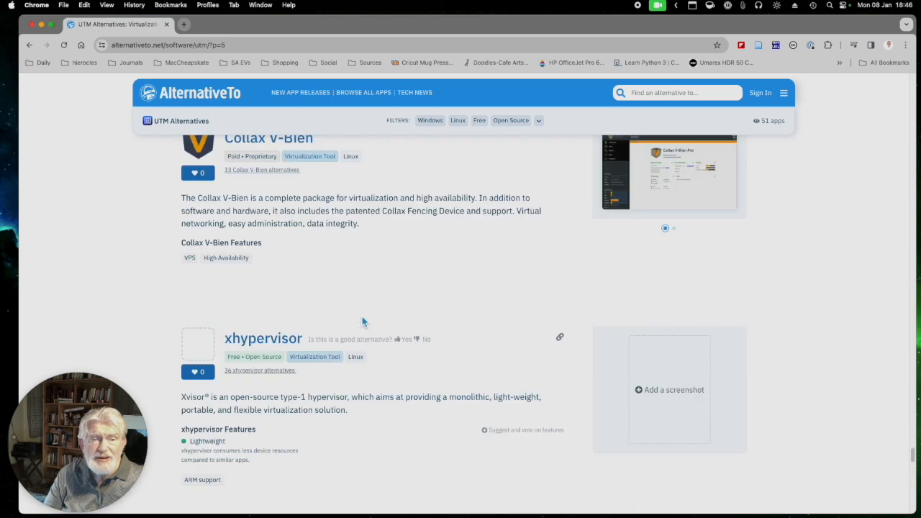
scroll(363, 322, "up", 15)
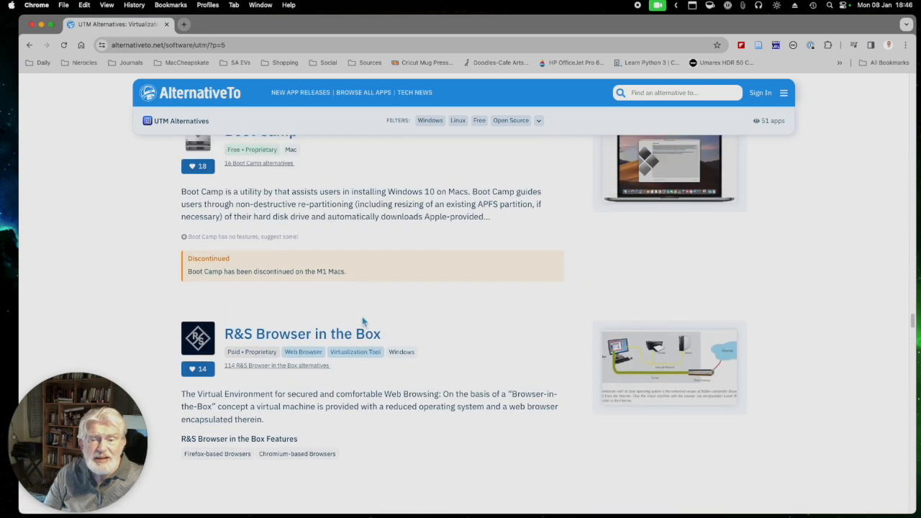
scroll(362, 322, "up", 15)
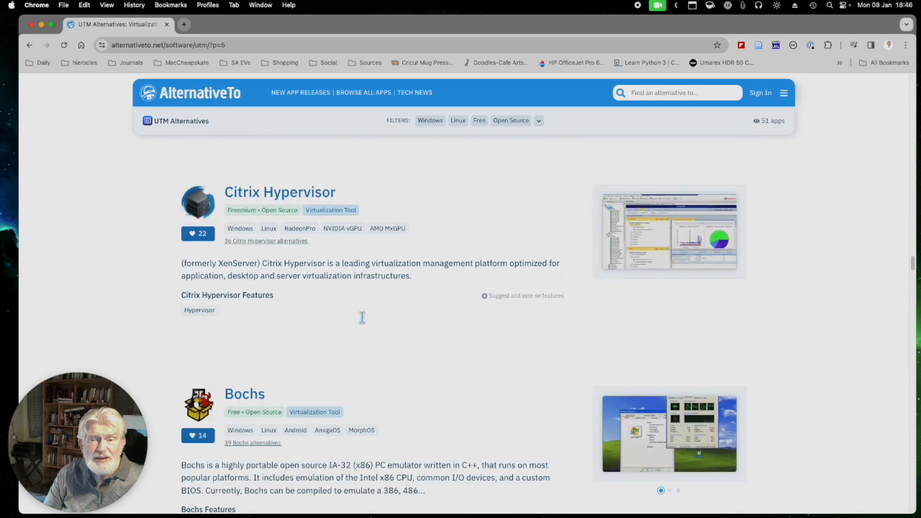
scroll(366, 322, "up", 15)
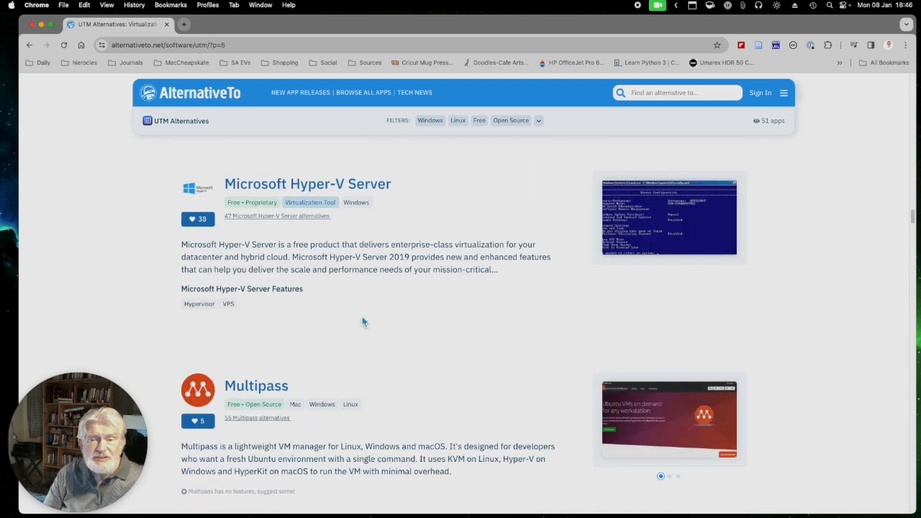
scroll(363, 321, "up", 10)
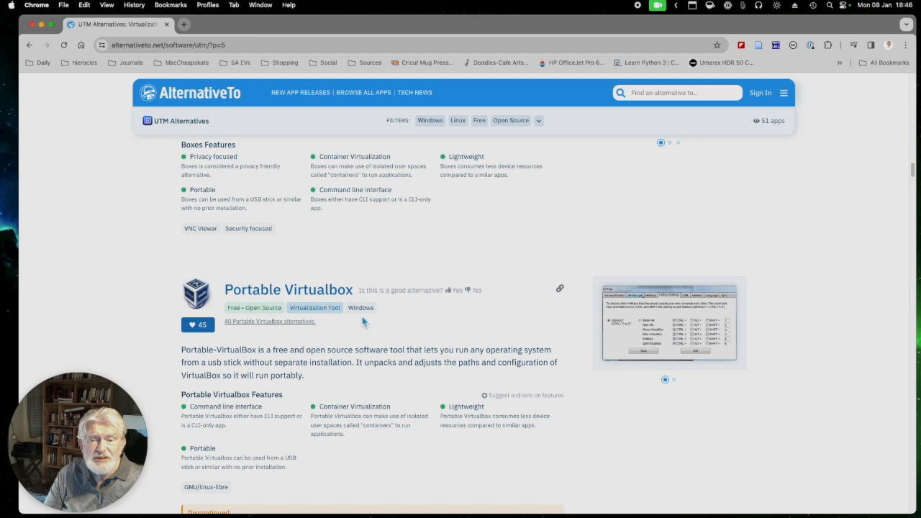
scroll(363, 321, "up", 15)
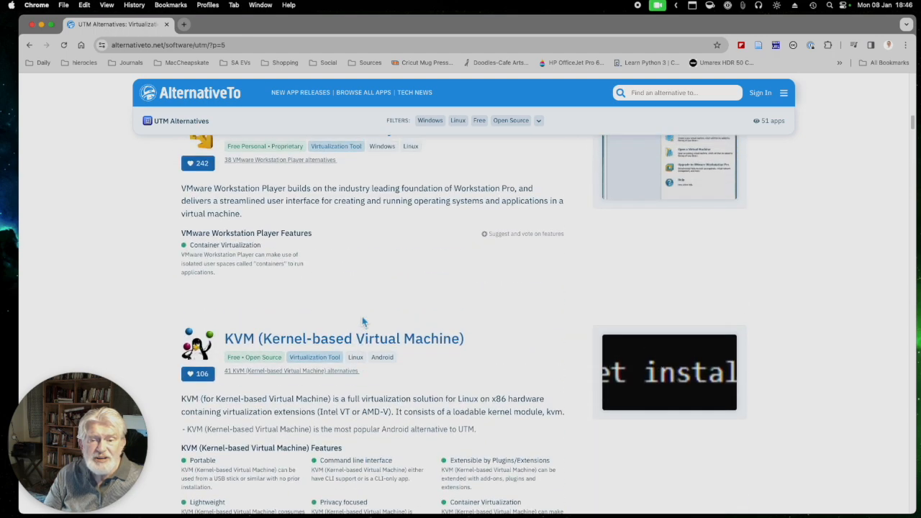
scroll(363, 322, "up", 10)
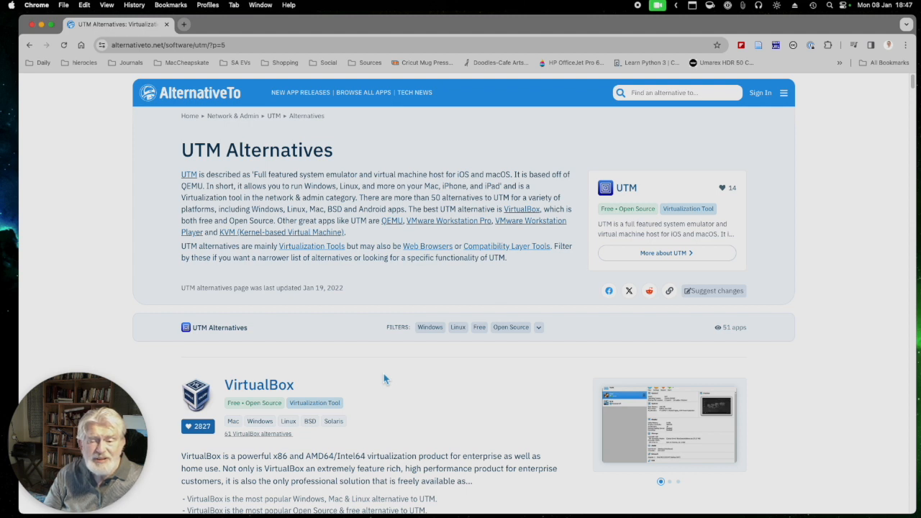
scroll(384, 375, "down", 1)
mouse_move(384, 374)
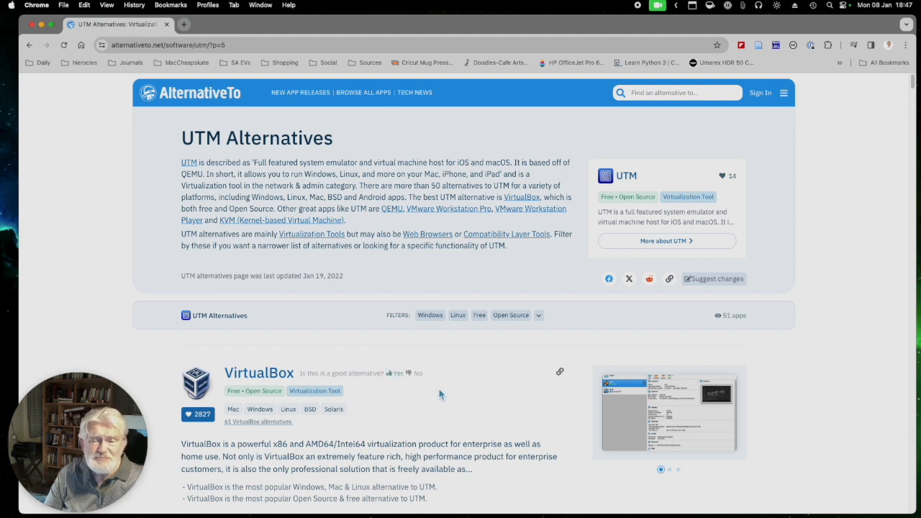
- Close the browser window and begin a new emulated virtual machine in UTM with Other as the operating system
left_click(32, 26)
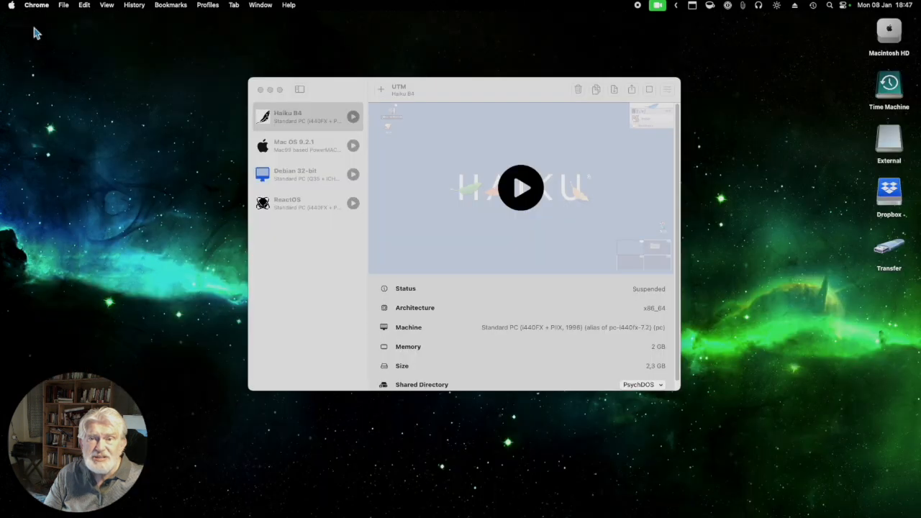
left_click(442, 94)
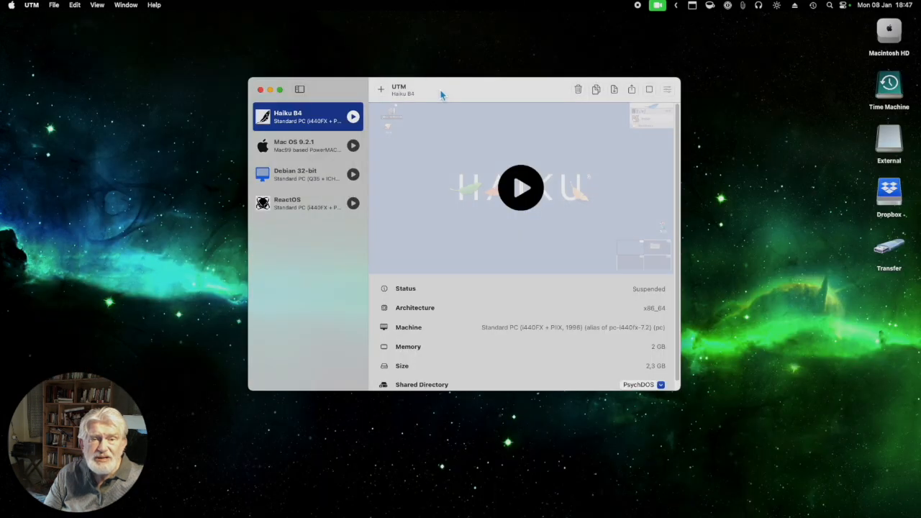
left_click(382, 90)
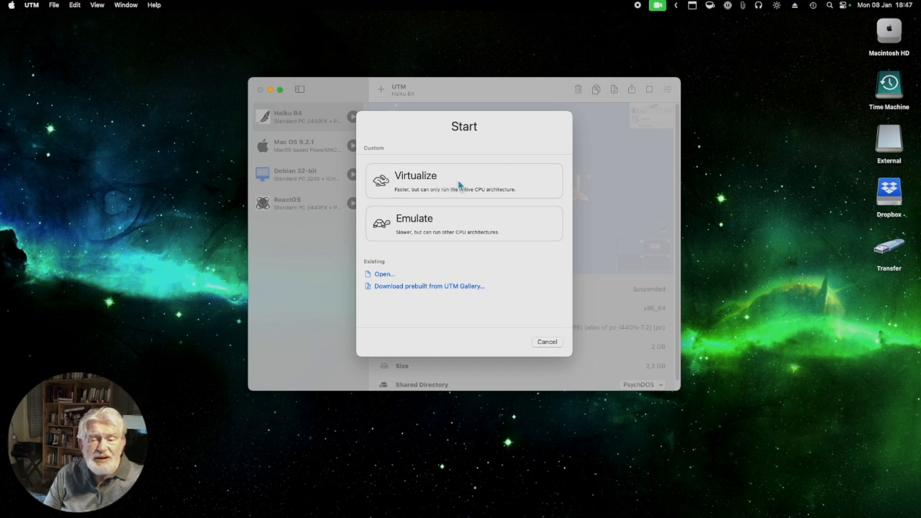
left_click(446, 222)
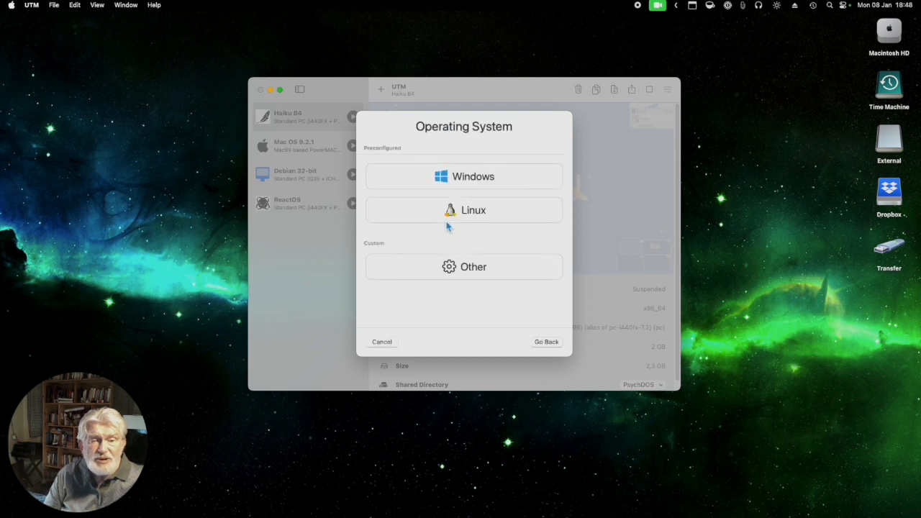
left_click(464, 271)
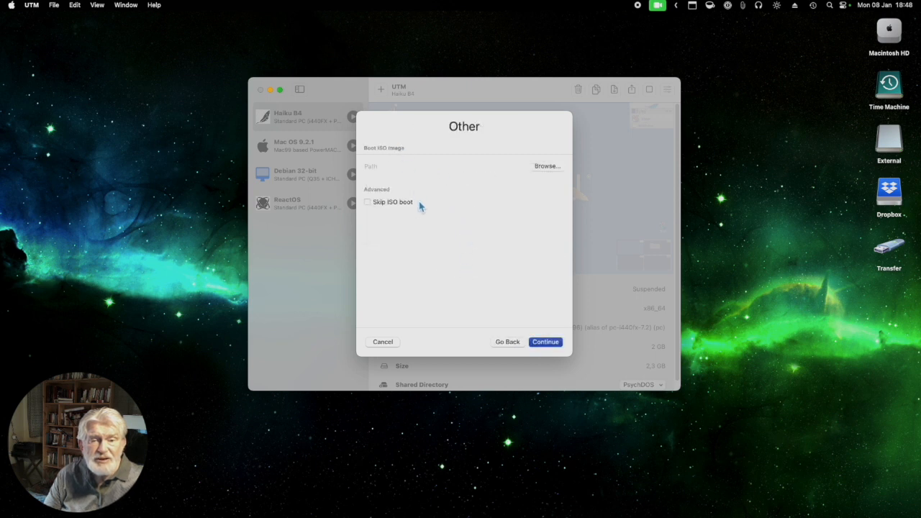
- Set haiku-r1beta4-x86_64-anyboot.iso from the Disk images folder as the boot ISO image and proceed to the hardware settings
left_click(544, 345)
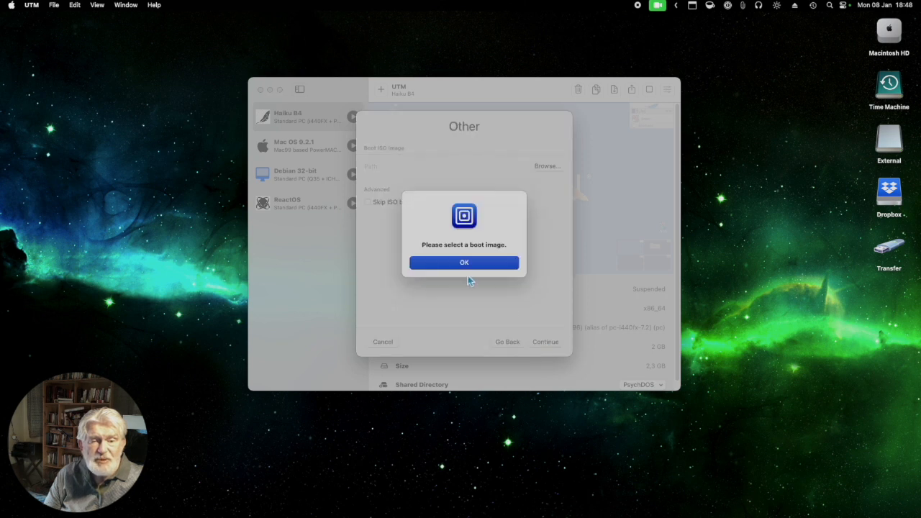
left_click(464, 263)
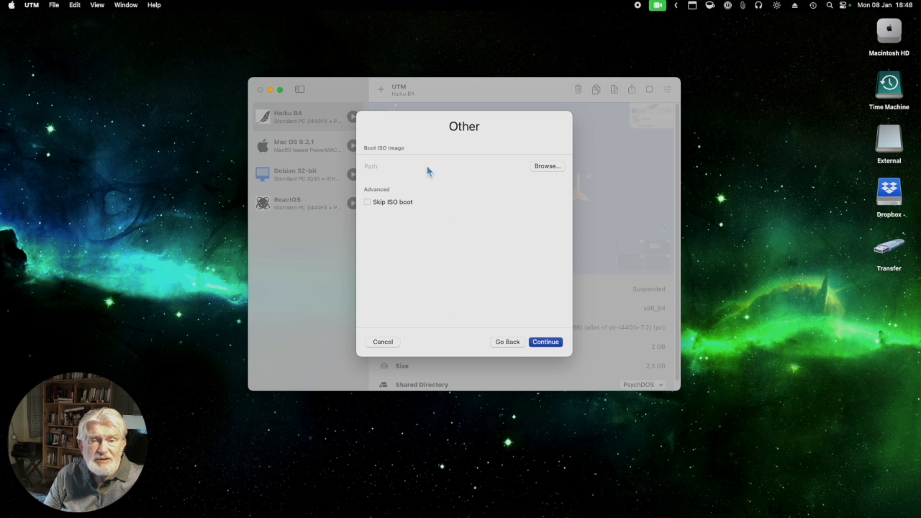
left_click(546, 166)
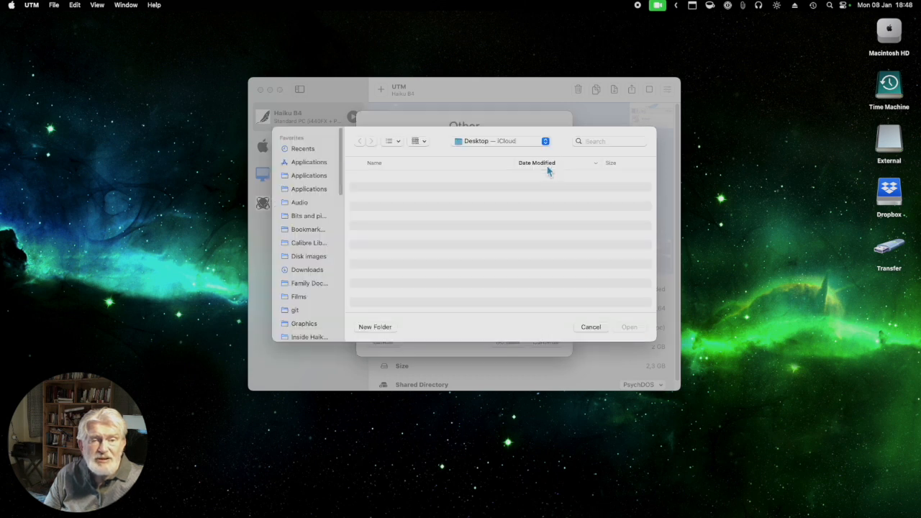
left_click(315, 260)
scroll(410, 251, "down", 3)
scroll(409, 251, "down", 10)
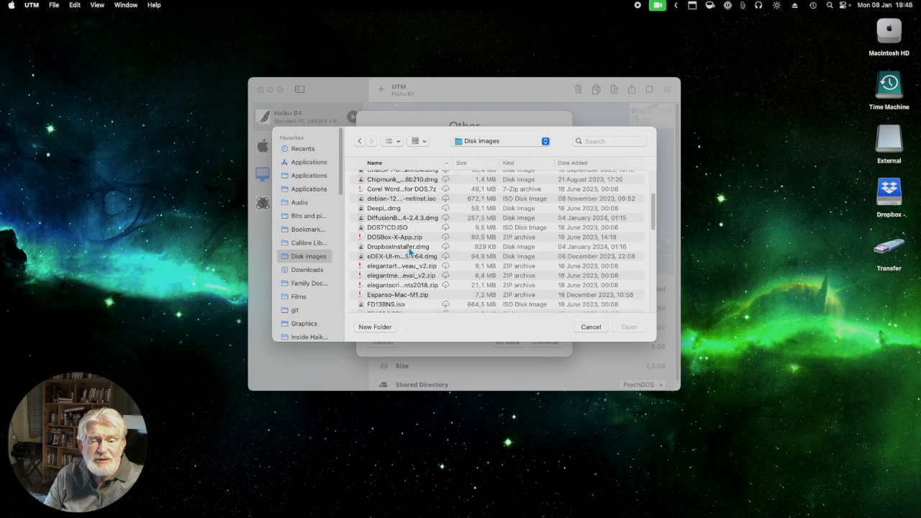
scroll(410, 251, "down", 4)
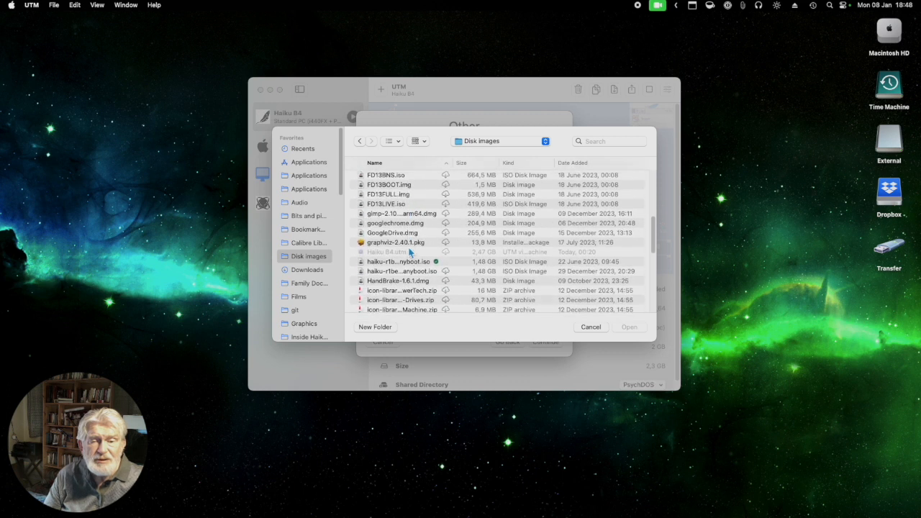
left_click(410, 261)
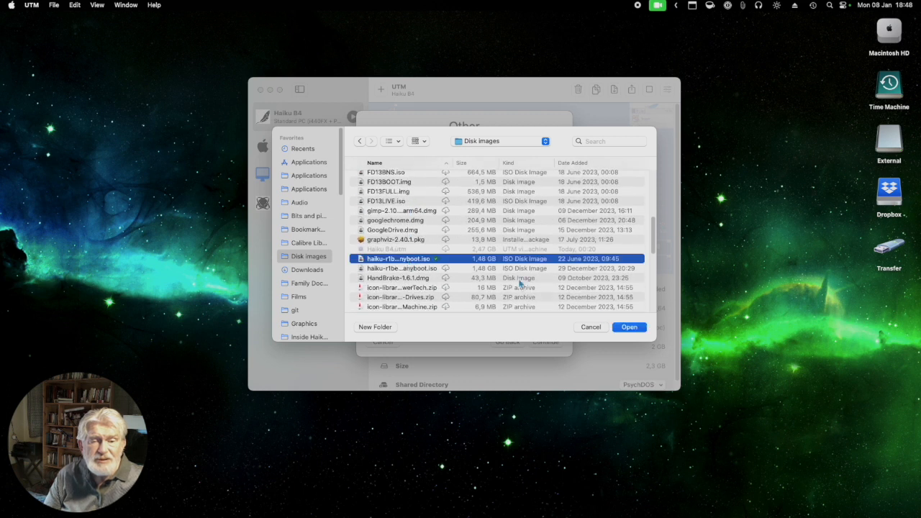
left_click(630, 328)
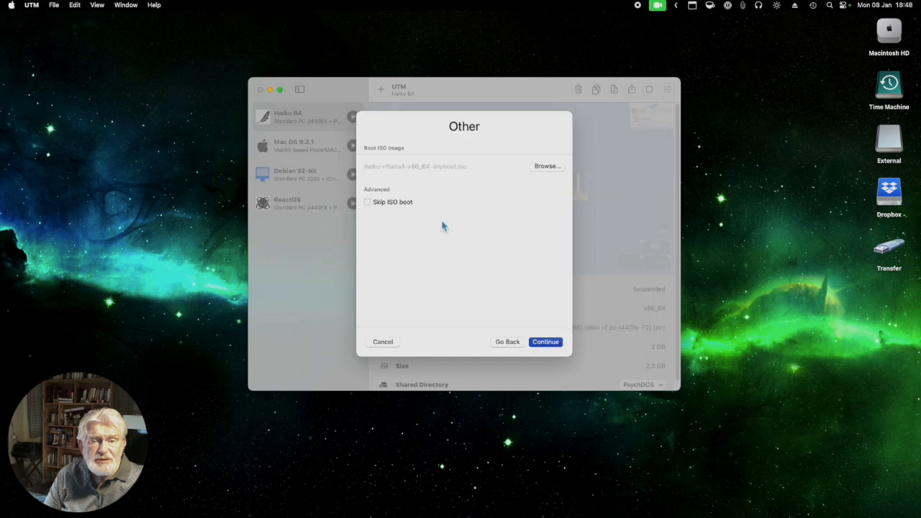
left_click(546, 342)
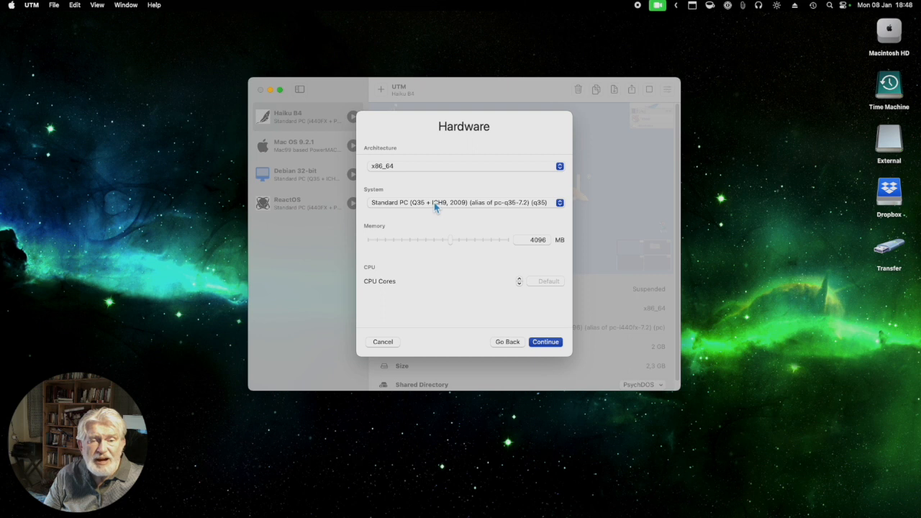
- Look through the available Standard PC system models for the x86_64 architecture, leaving the selection as it is
left_click(433, 202)
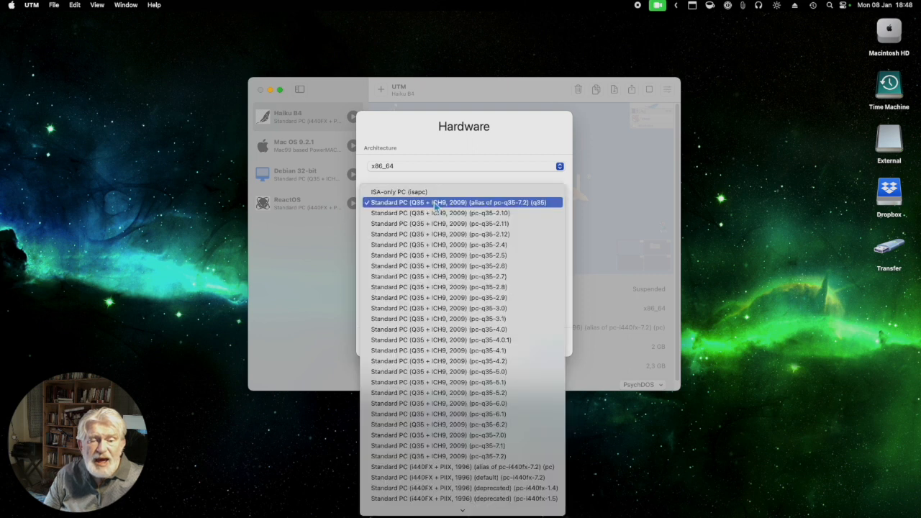
scroll(452, 432, "down", 5)
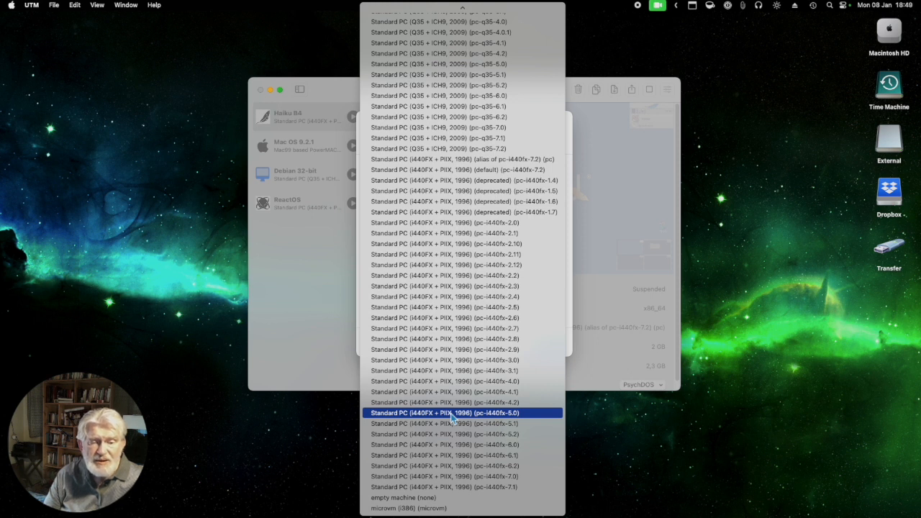
scroll(452, 417, "up", 4)
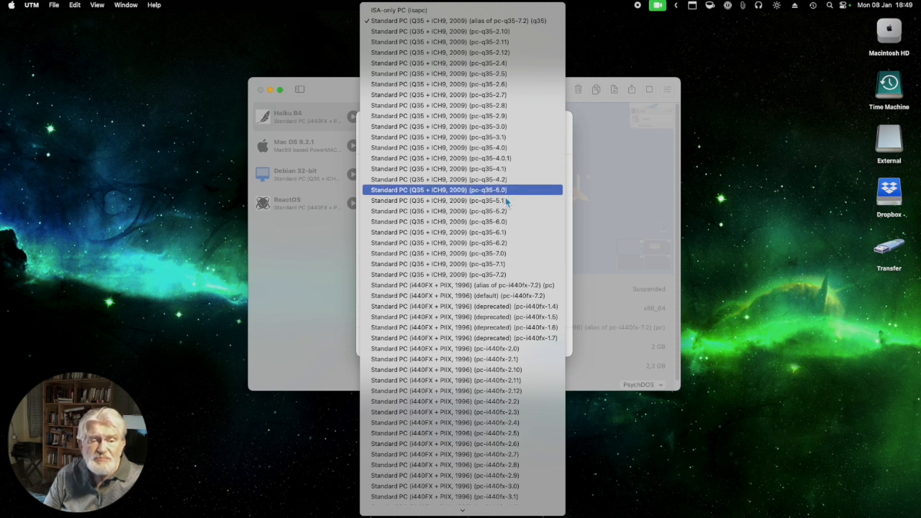
left_click(569, 284)
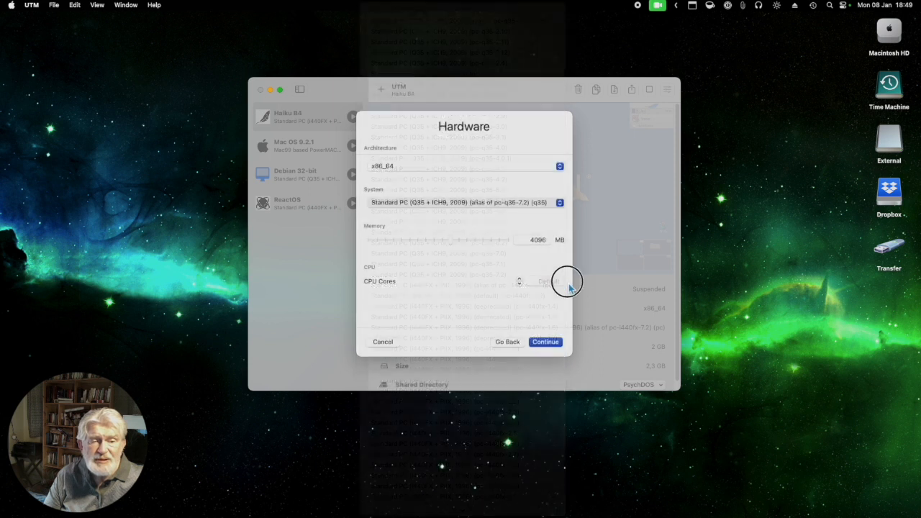
- Examine the full list of CPU architectures that can be emulated, from Alpha to Xtensa, without choosing another one
left_click(423, 169)
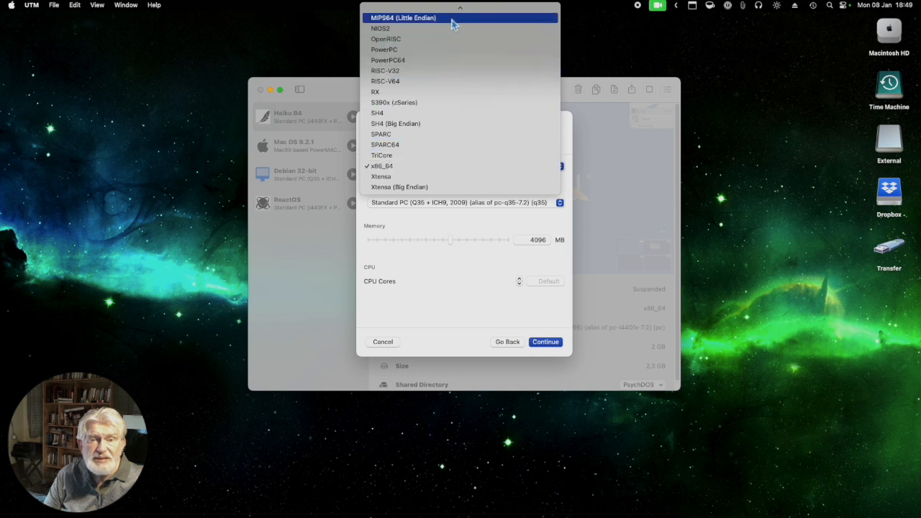
mouse_move(456, 14)
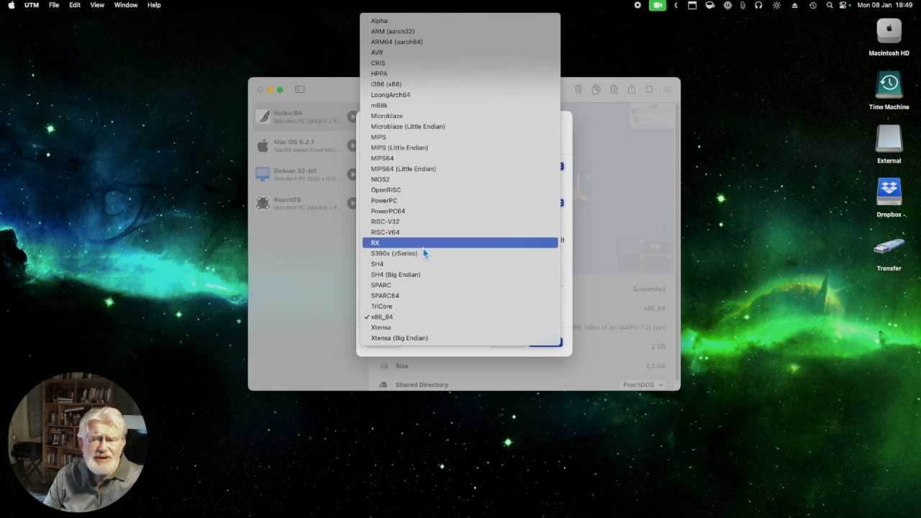
left_click(574, 263)
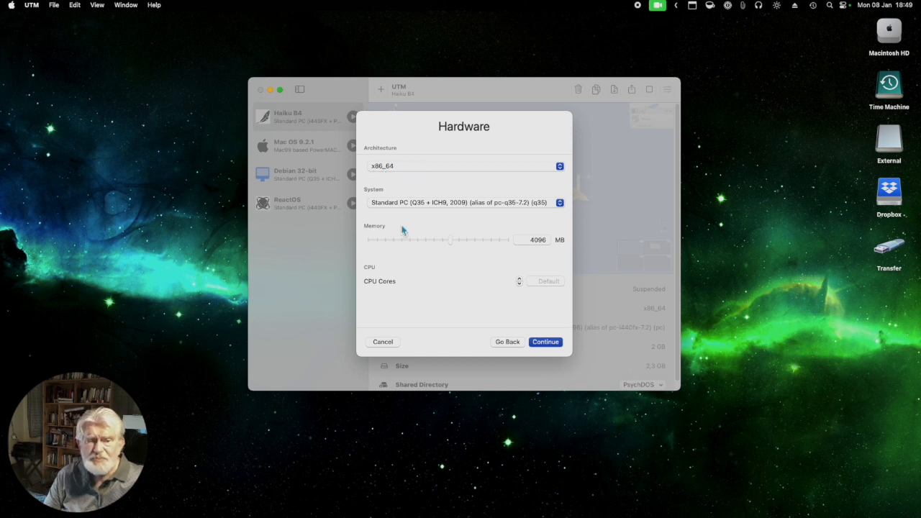
- Keep the memory at 4096 MB, set the CPU cores to 6, and proceed to the storage settings
left_click(451, 240)
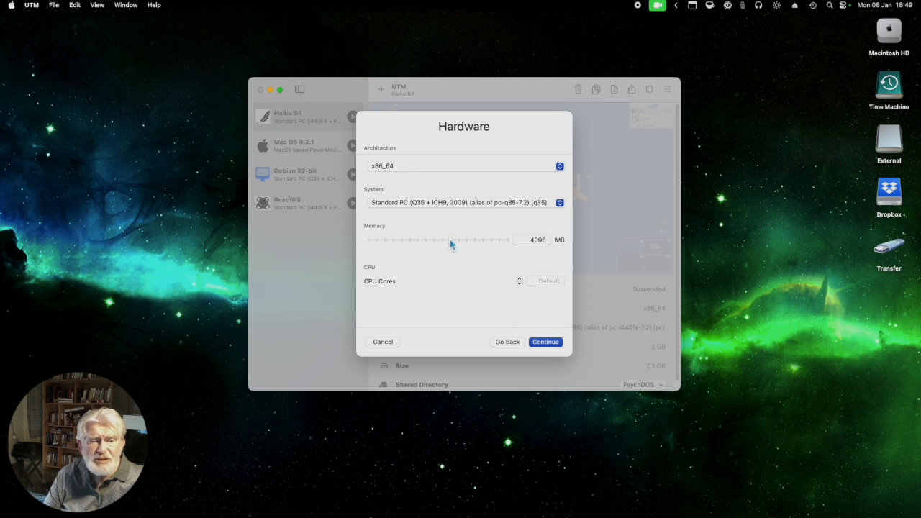
mouse_move(451, 240)
left_mouse_down()
mouse_move(440, 242)
mouse_move(450, 243)
left_mouse_up()
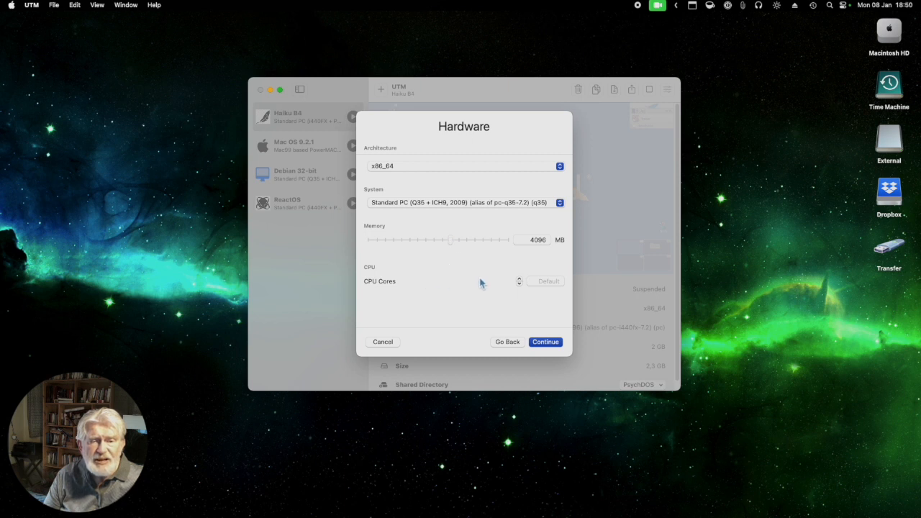
left_click(521, 283)
left_click(521, 283)
left_click(521, 283)
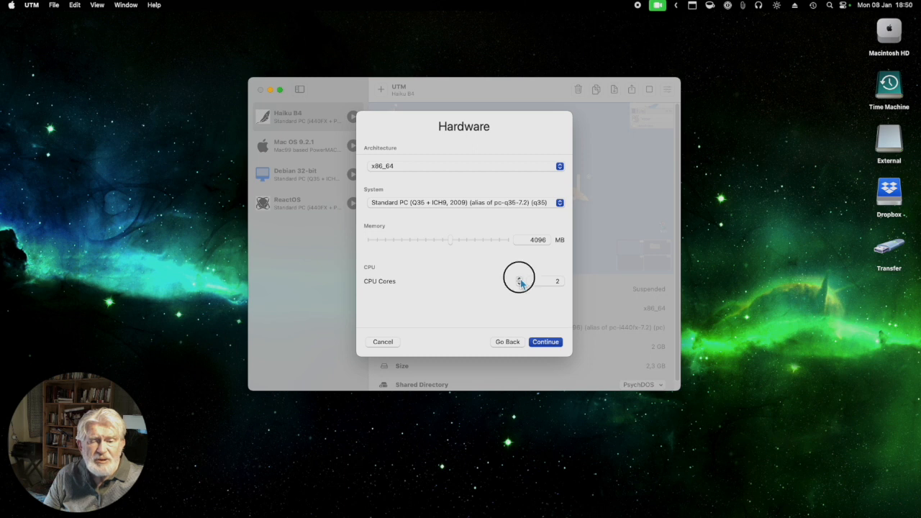
left_click(521, 283)
left_click(520, 283)
left_click(547, 342)
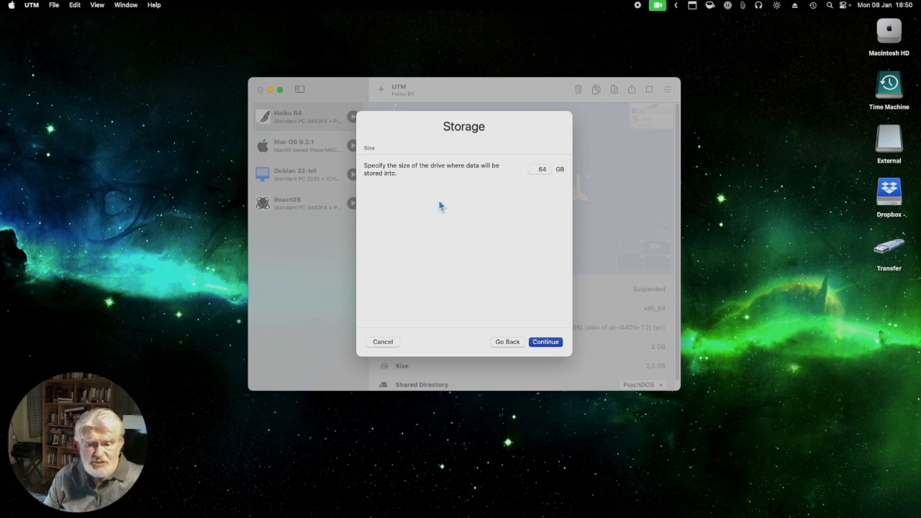
- Keep the drive size at 64 GB, leave the shared directory empty, and save the new virtual machine
left_click(544, 171)
double_click(544, 171)
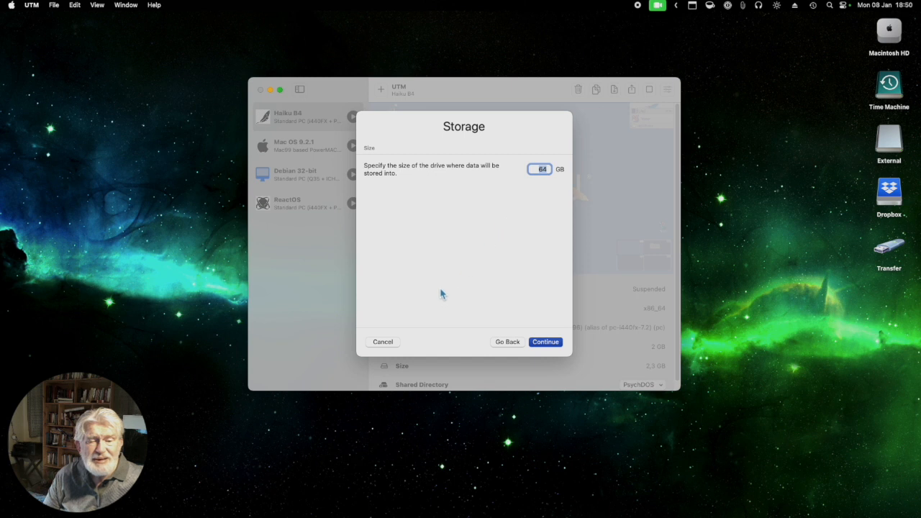
left_click(549, 345)
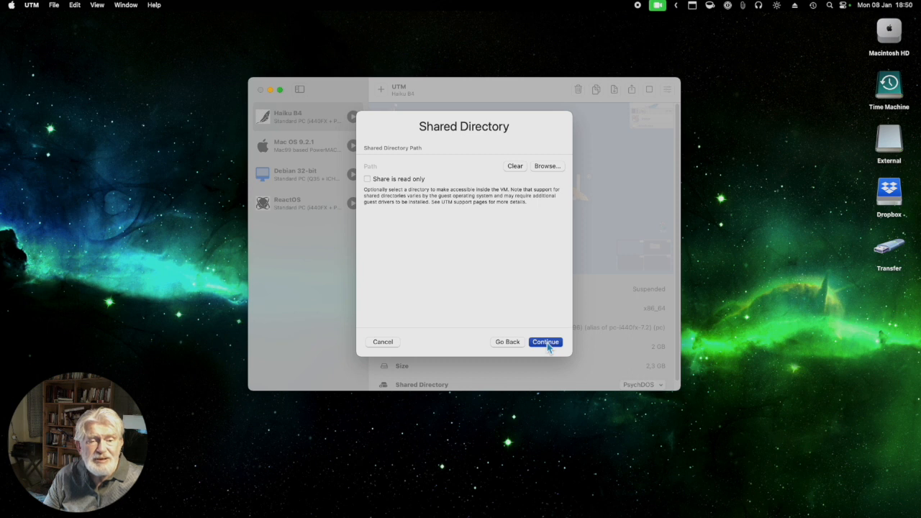
left_click(547, 343)
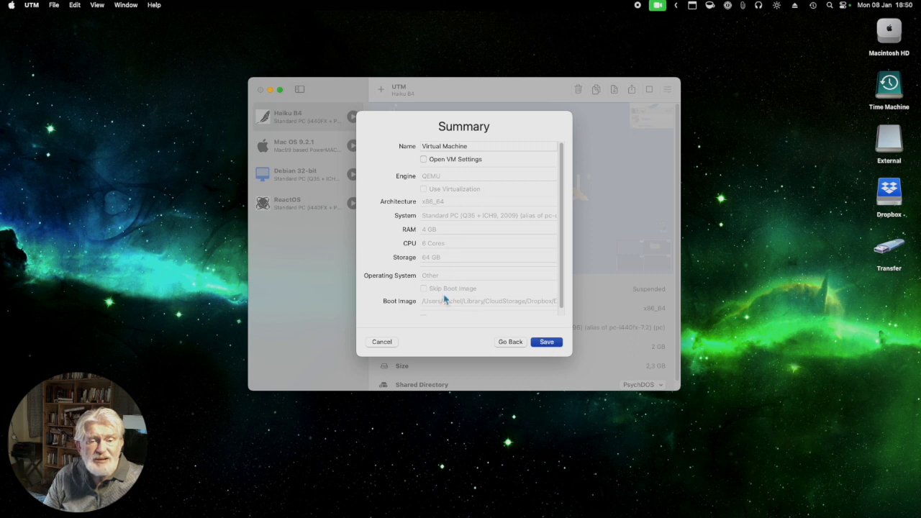
left_click(547, 345)
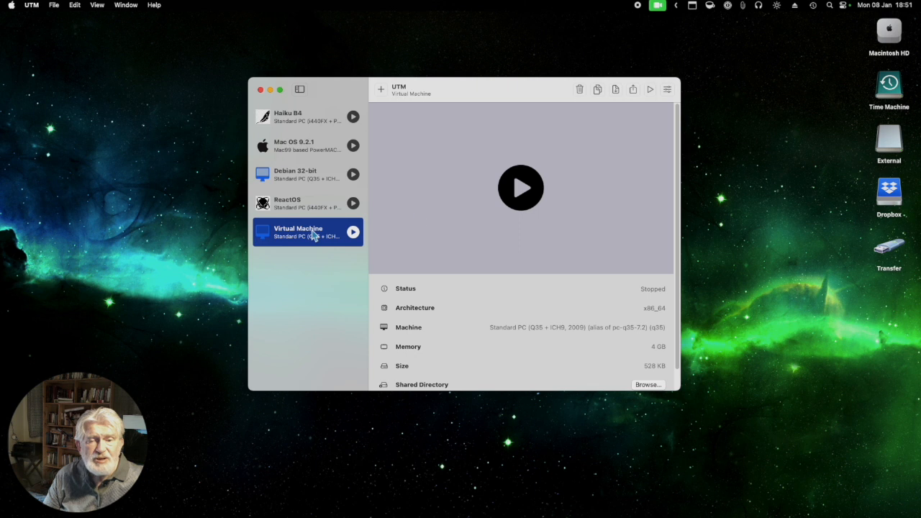
- Start the new virtual machine and reposition its window so the booting Haiku display fits the screen better
left_click(522, 190)
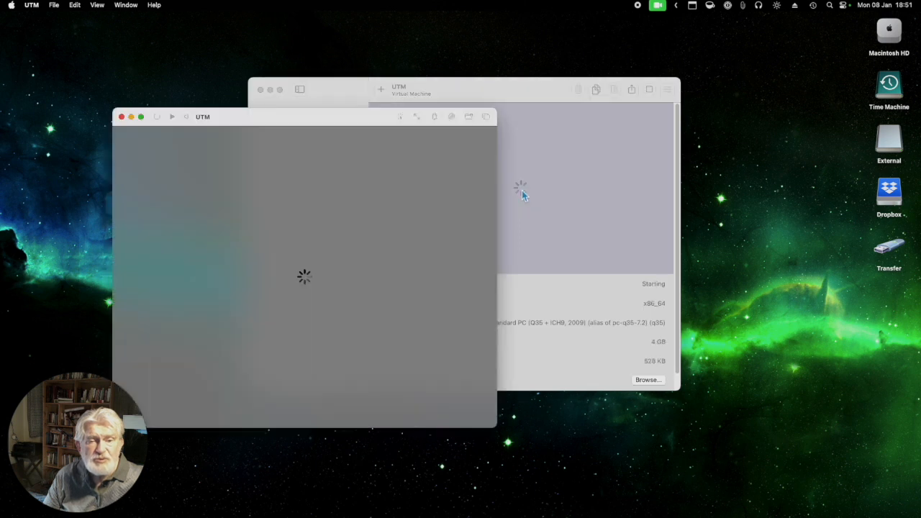
left_click(518, 193)
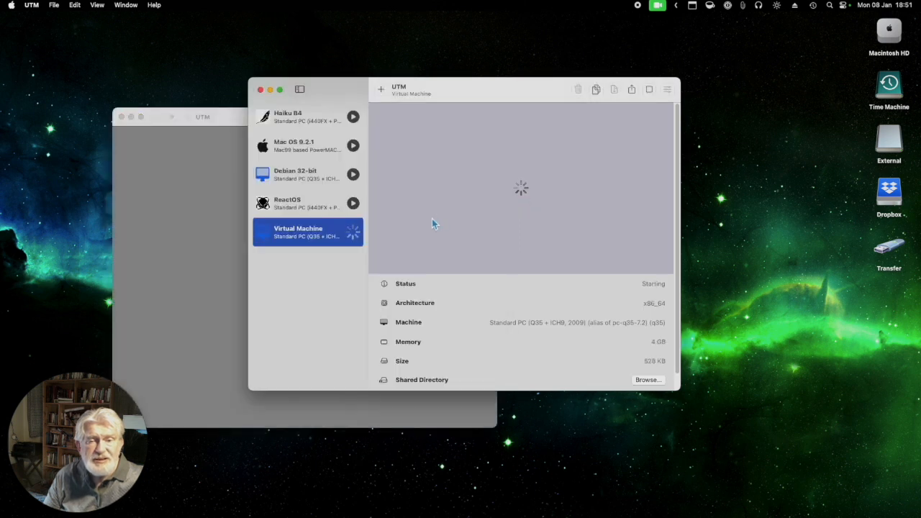
left_click(220, 119)
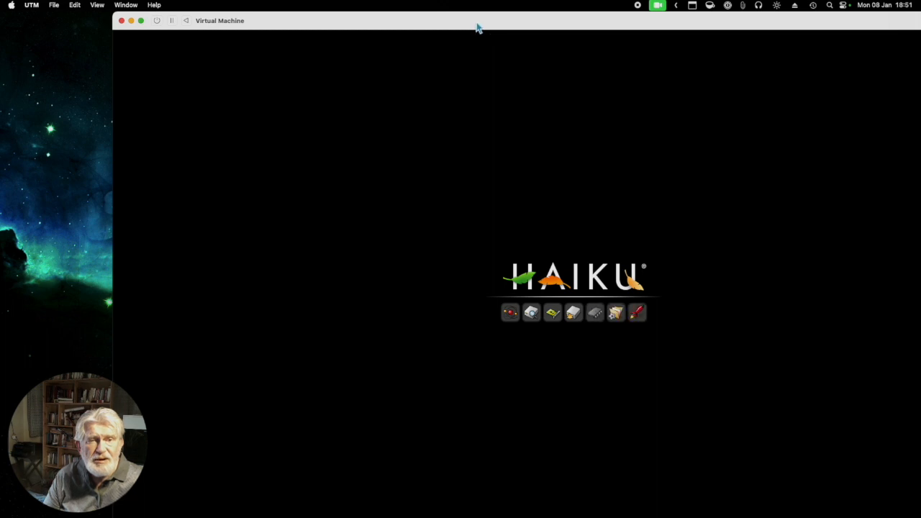
left_click_drag(476, 27, 366, 31)
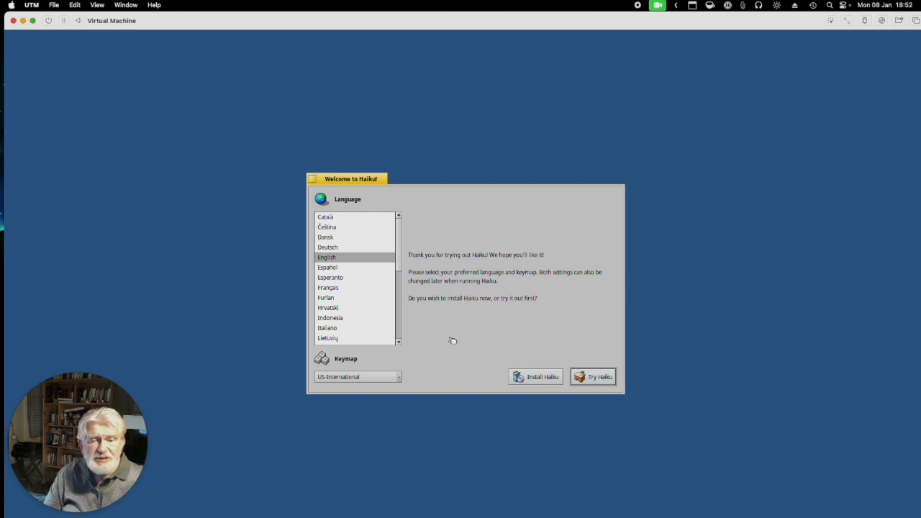
- Choose to install Haiku, continue past the installer's introductory information, and dismiss the notice about suitable partitions
left_click(541, 377)
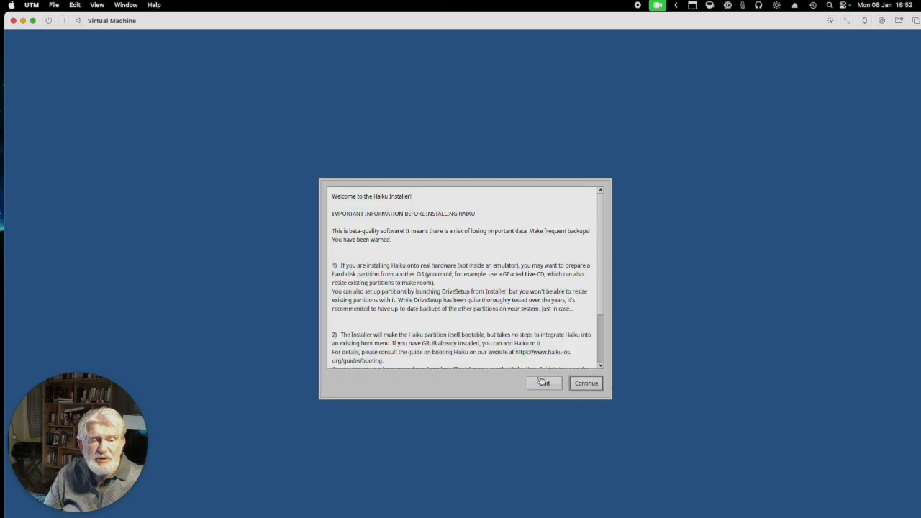
left_click(595, 388)
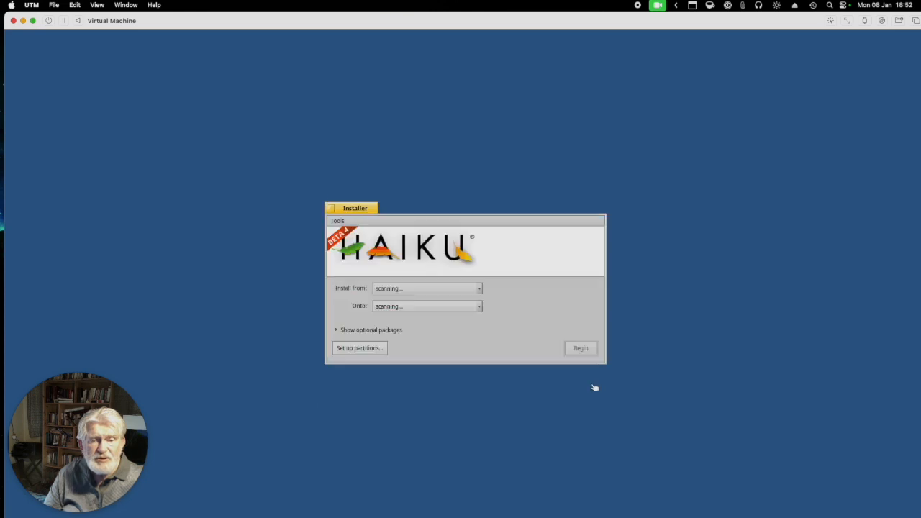
left_click(527, 278)
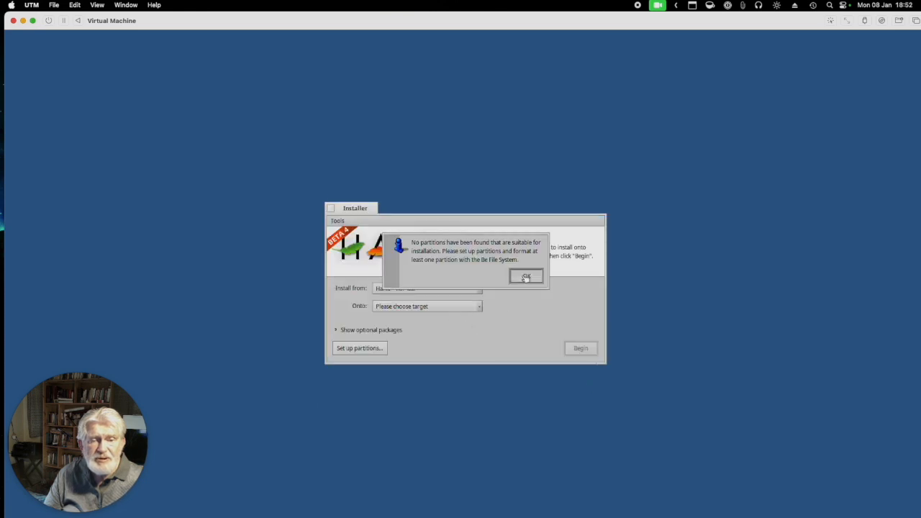
- Open the installer's partition setup, select the 64 GiB QEMU HARDDISK, and close DriveSetup without changing any partitions
left_click(366, 350)
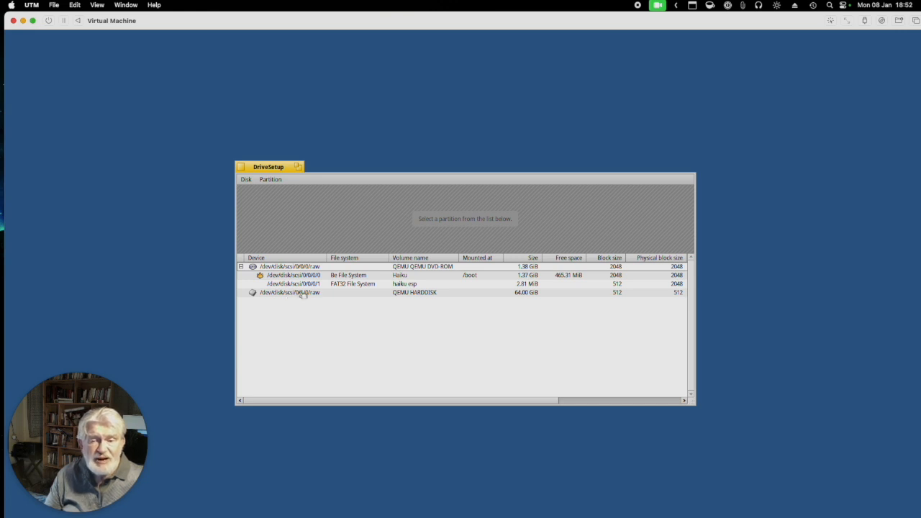
left_click(303, 295)
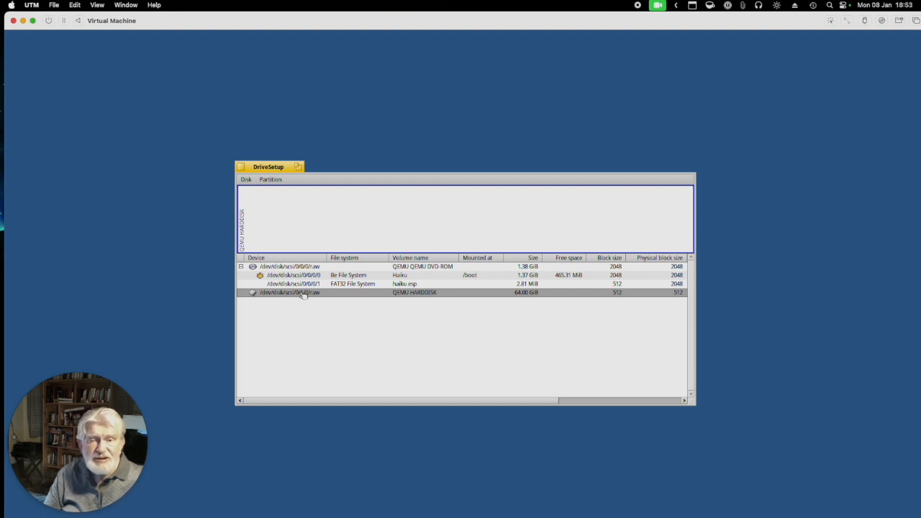
left_click(241, 167)
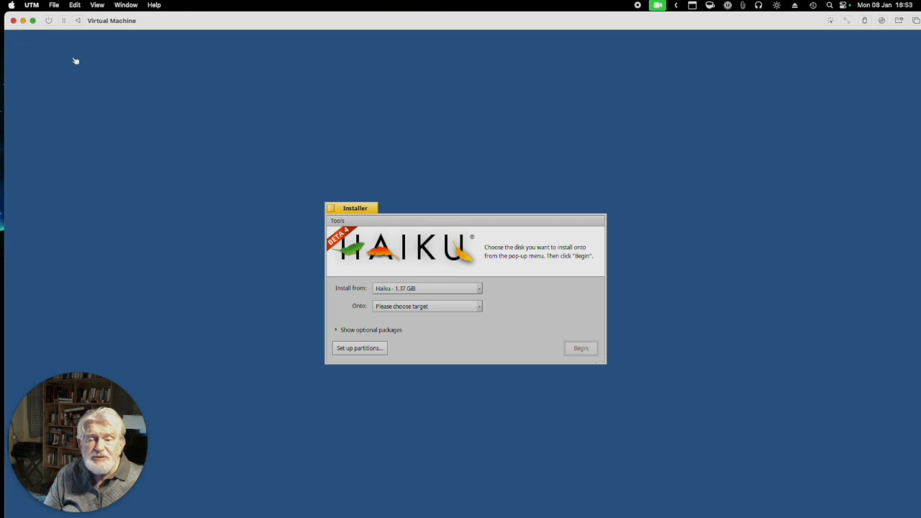
- Close the test virtual machine's window and delete that machine with all its data from UTM
left_click(13, 21)
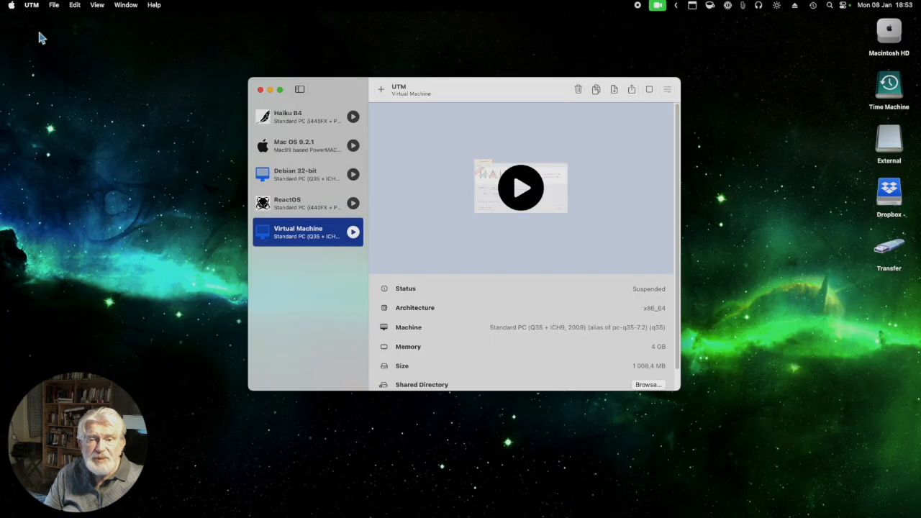
right_click(306, 240)
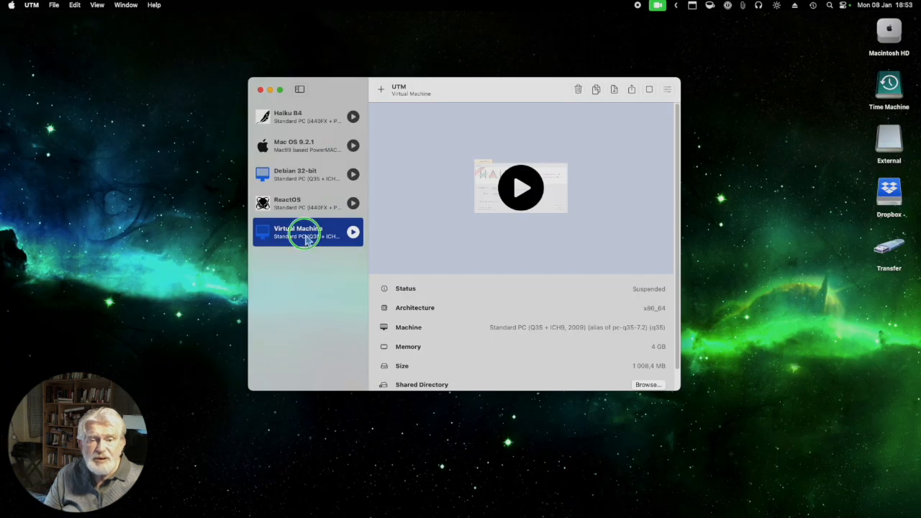
left_click(339, 324)
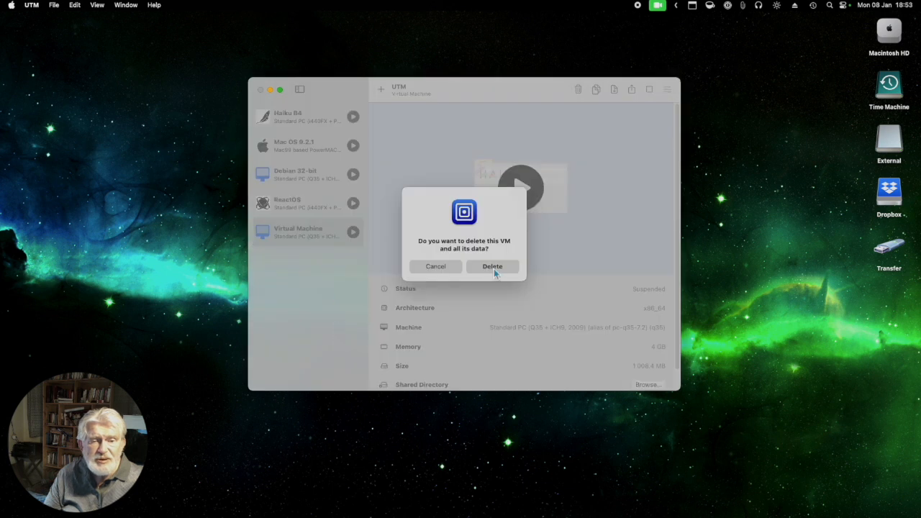
left_click(492, 267)
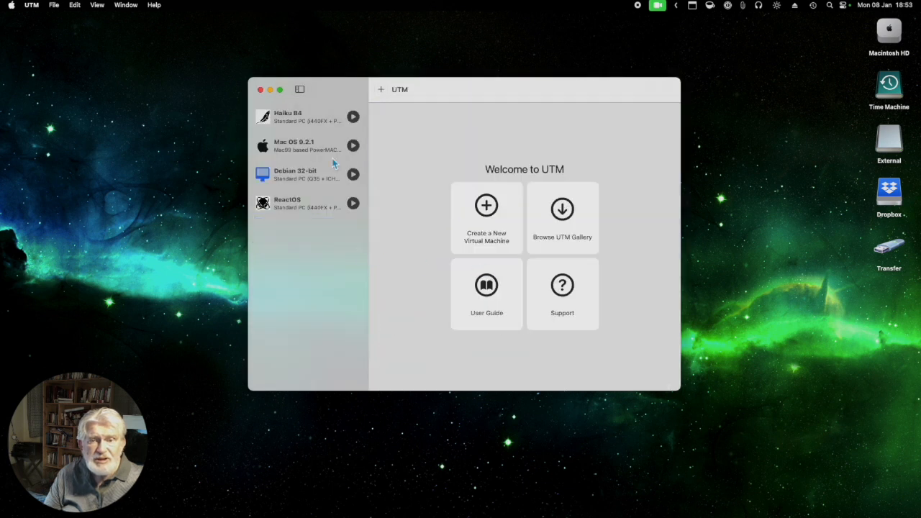
- Resume the existing Haiku B4 virtual machine and move its window slightly up and to the right
left_click(299, 125)
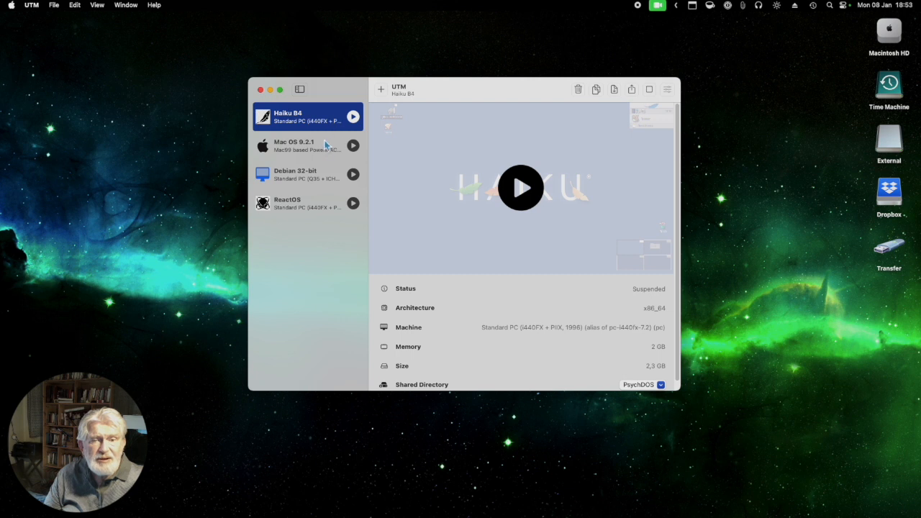
left_click(522, 189)
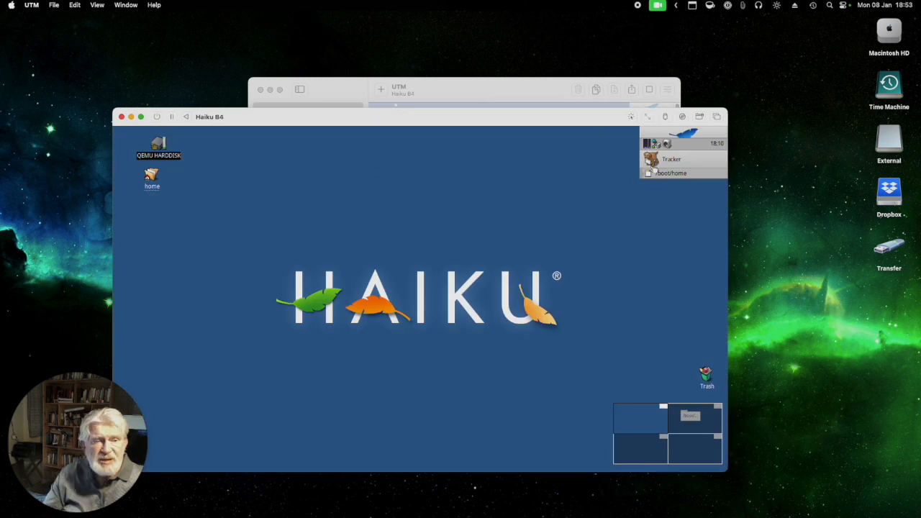
left_click_drag(554, 125, 589, 101)
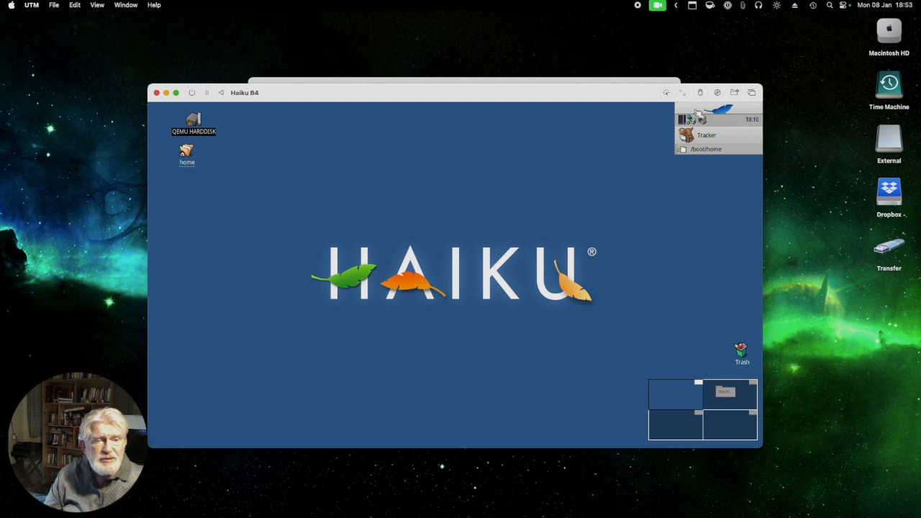
- Power off the Haiku system from within the guest and close the Haiku B4 window
left_click(696, 112)
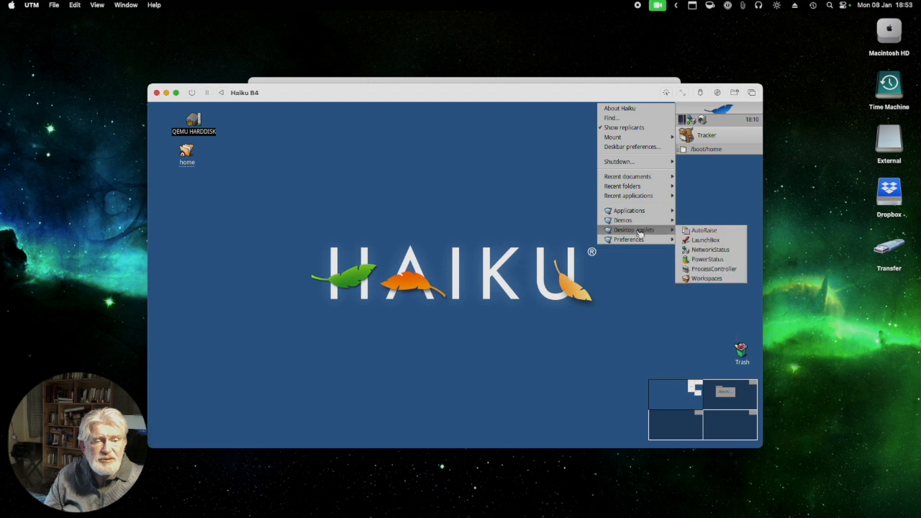
mouse_move(638, 242)
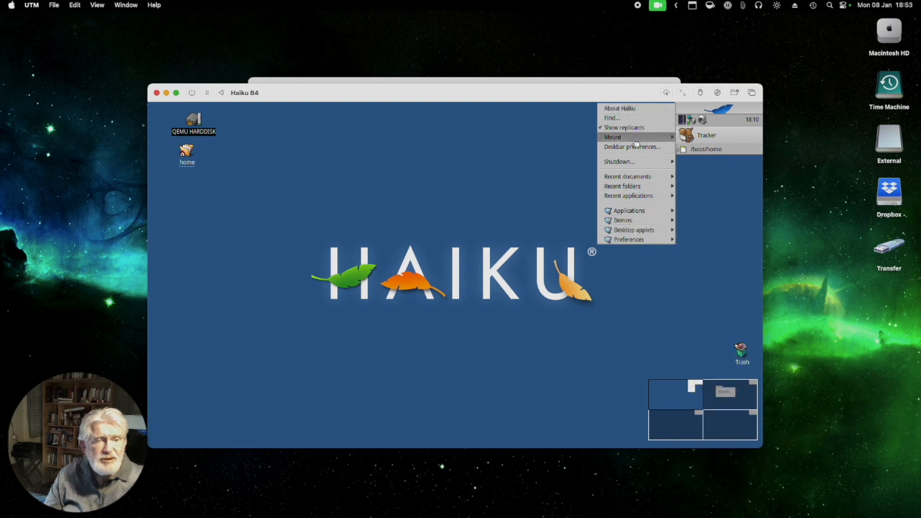
mouse_move(647, 163)
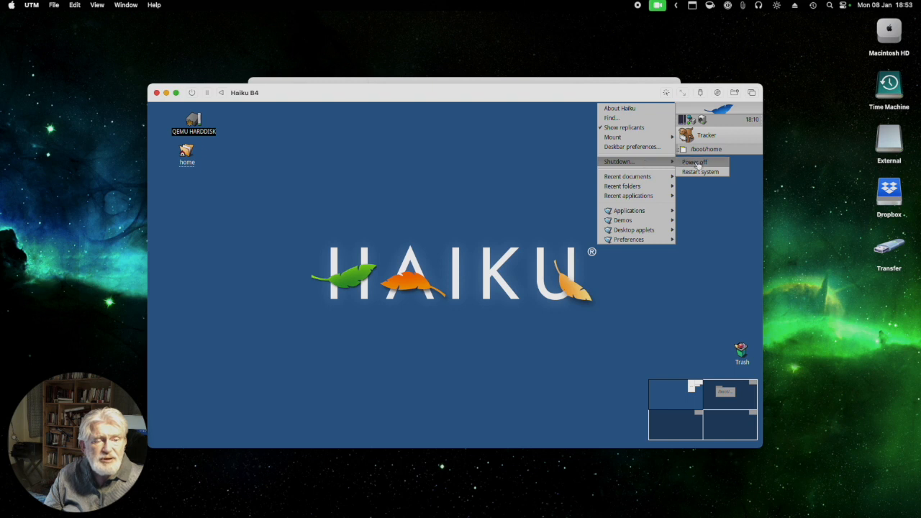
left_click(692, 162)
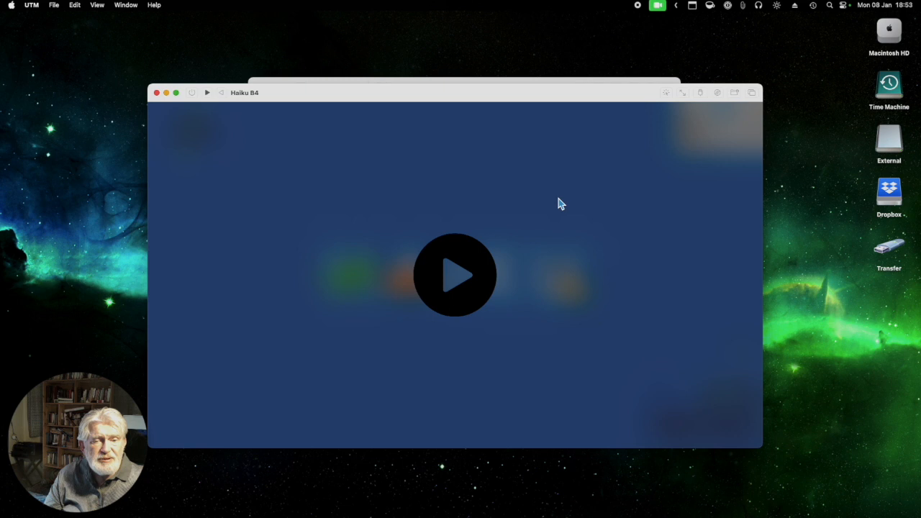
left_click(157, 93)
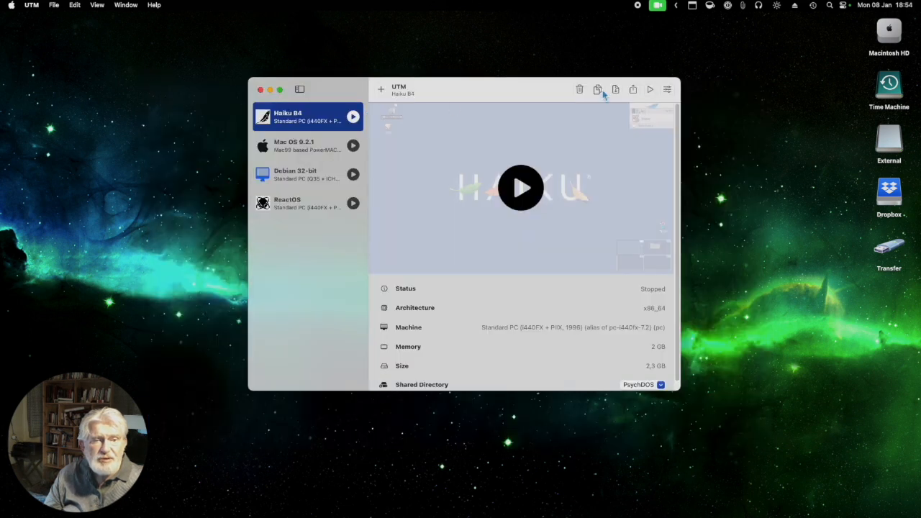
- Open the Haiku B4 machine's settings and review its information, system, QEMU, arguments, input and sharing options
left_click(667, 90)
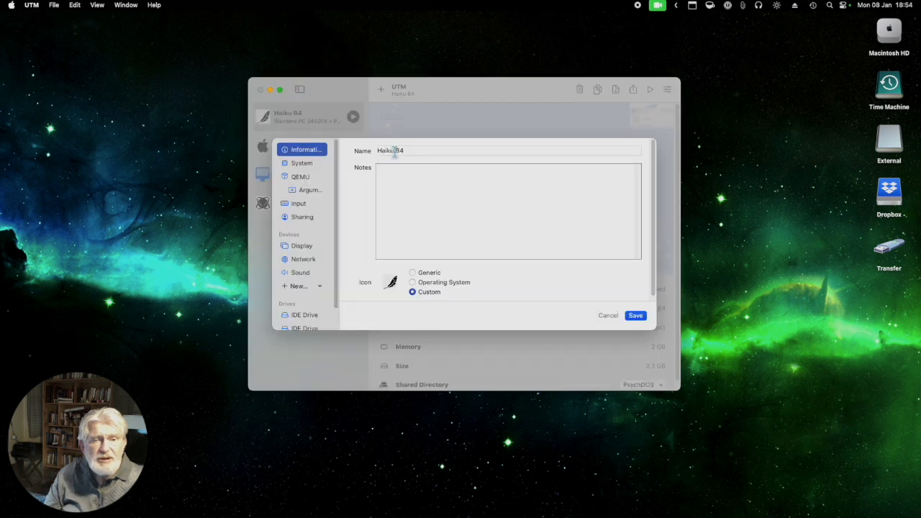
left_click(305, 169)
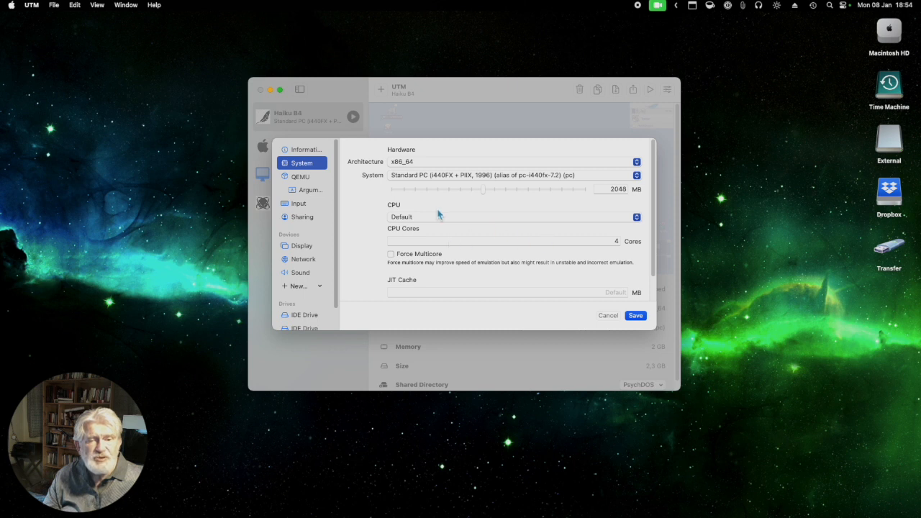
left_click(302, 179)
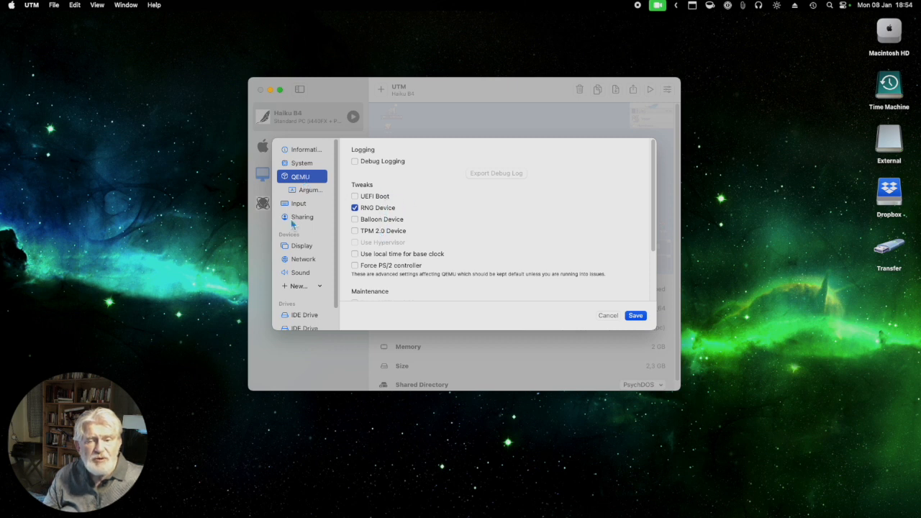
left_click(308, 191)
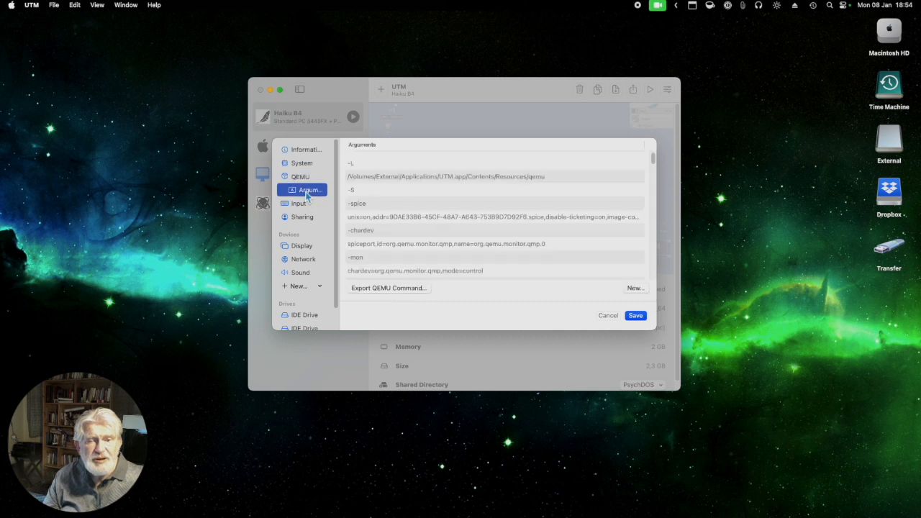
left_click(302, 205)
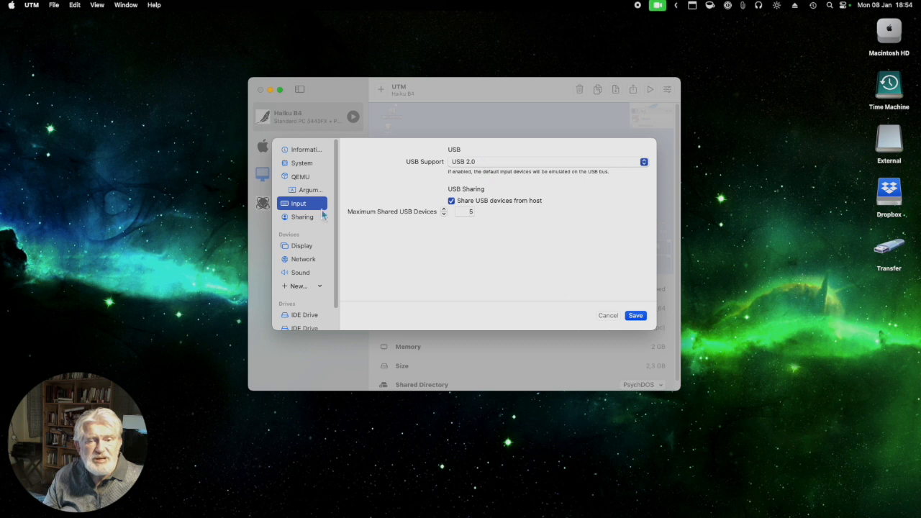
left_click(305, 220)
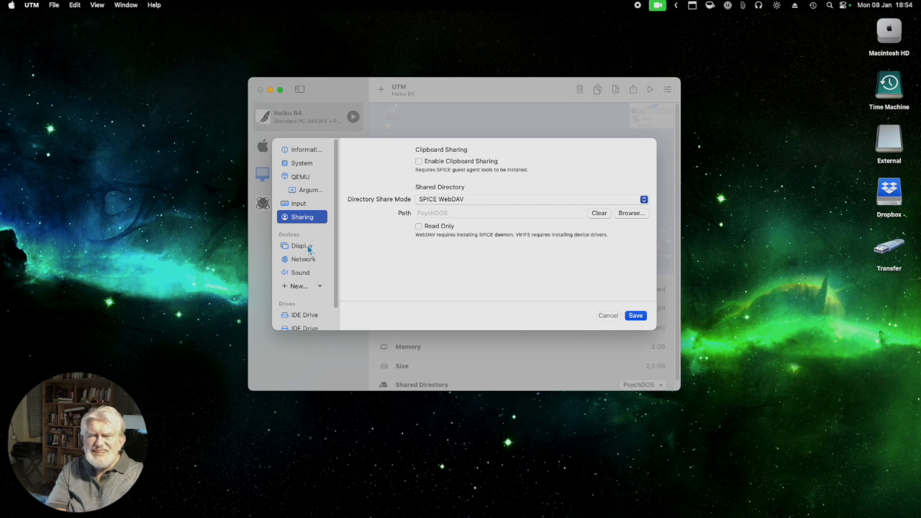
- Review the Haiku B4 display settings and the available emulated display cards, keeping virtio-vga selected
left_click(308, 248)
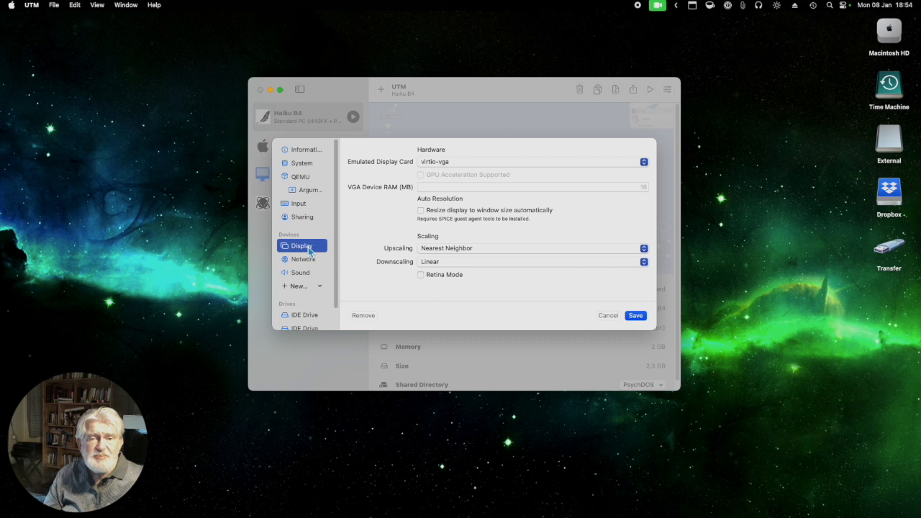
left_click(452, 166)
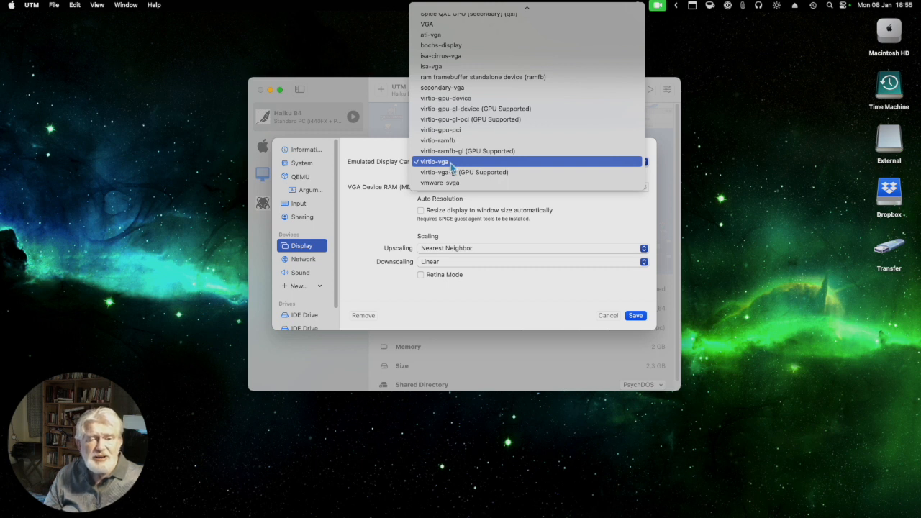
left_click(350, 230)
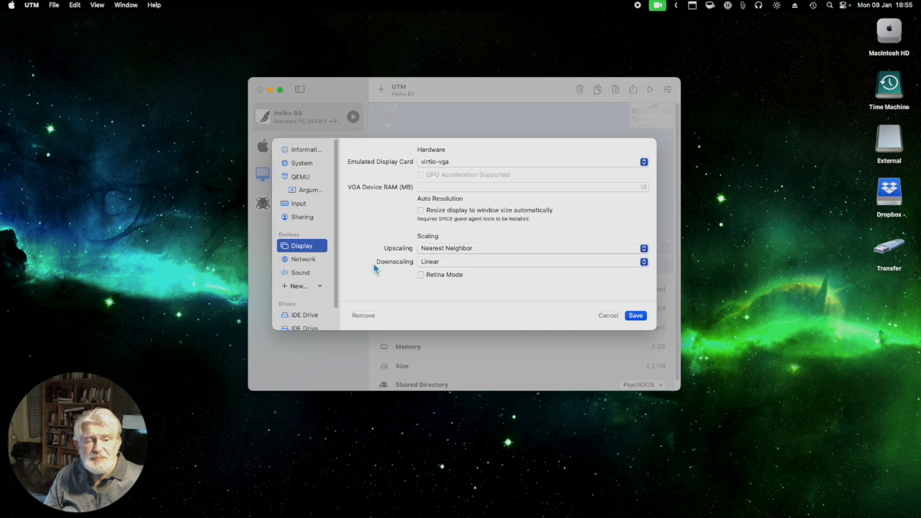
- Review the network settings and the available emulated audio cards, keeping Intel 82801AA AC97 Audio selected
left_click(311, 263)
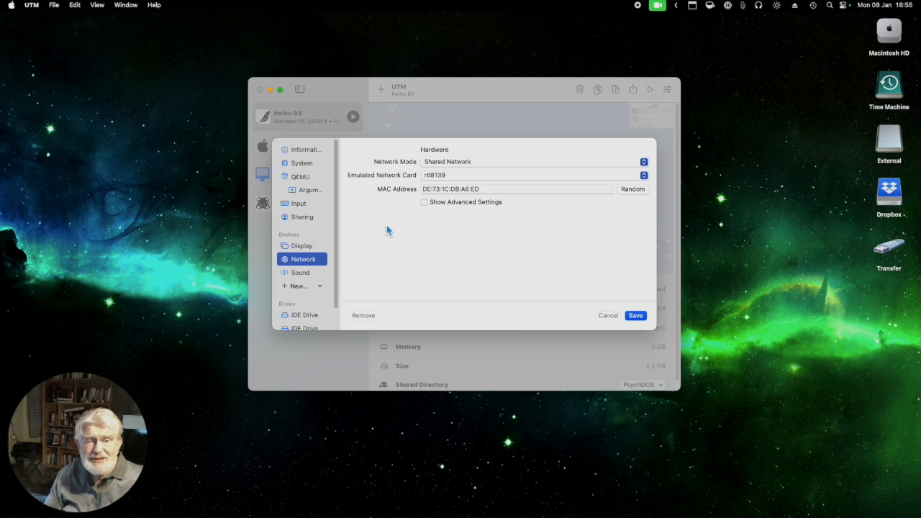
left_click(319, 275)
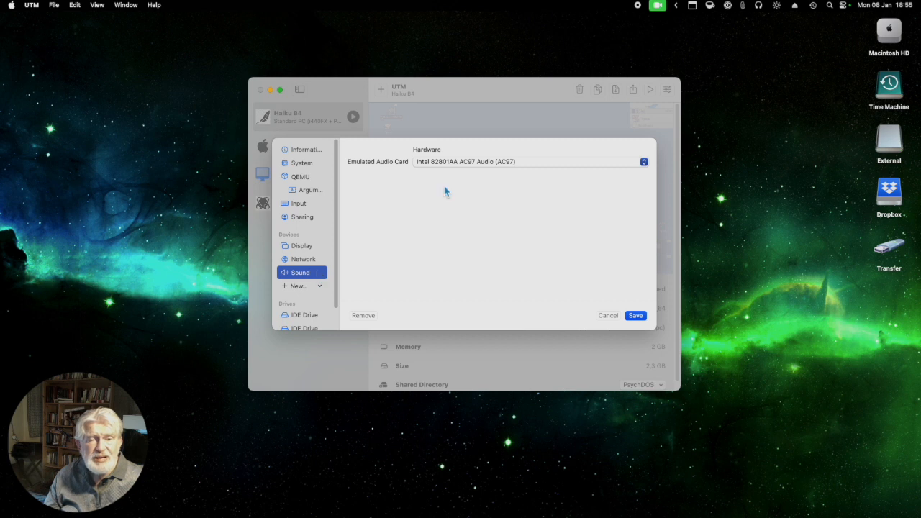
left_click(449, 163)
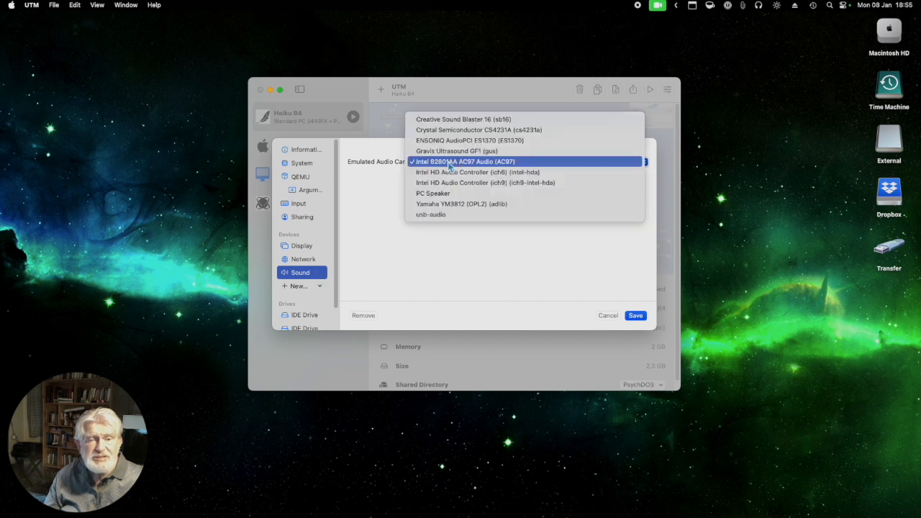
left_click(373, 194)
- Inspect the settings of both IDE drives and close the Haiku B4 settings without saving
scroll(309, 268, "down", 1)
scroll(311, 270, "down", 2)
left_click(304, 292)
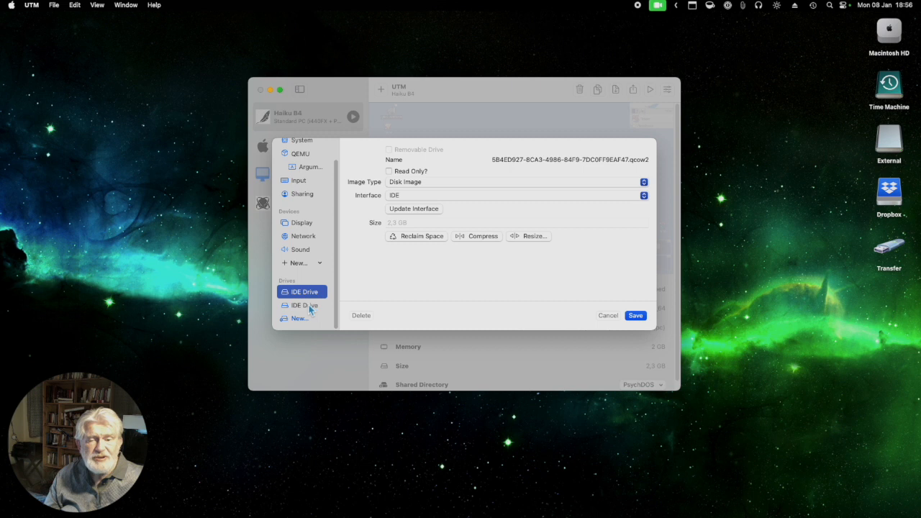
left_click(310, 308)
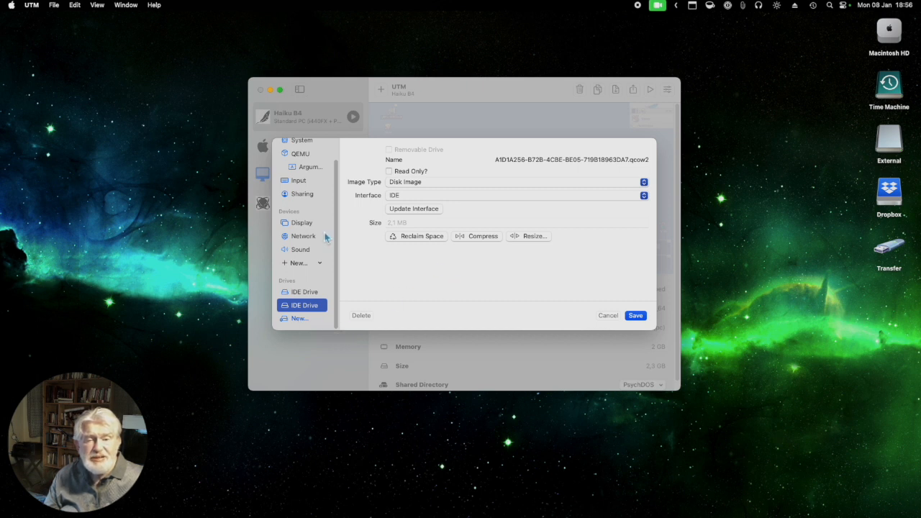
left_click(610, 318)
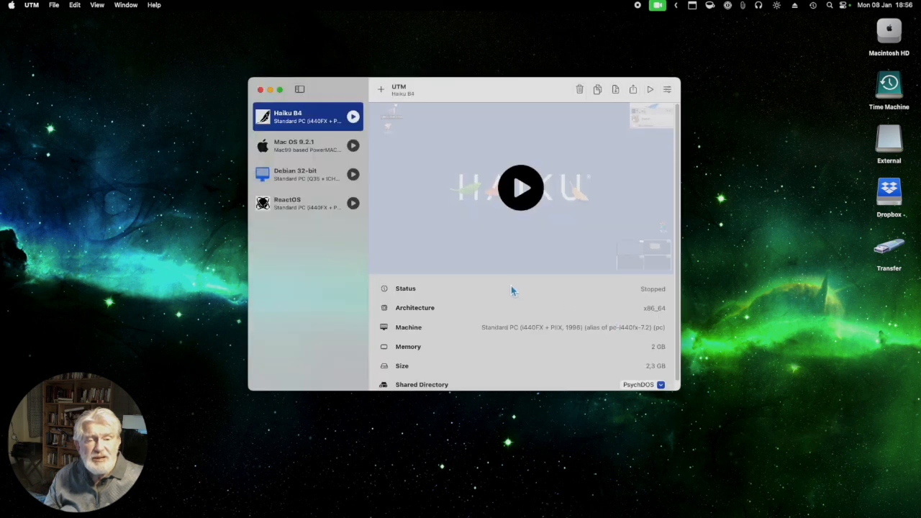